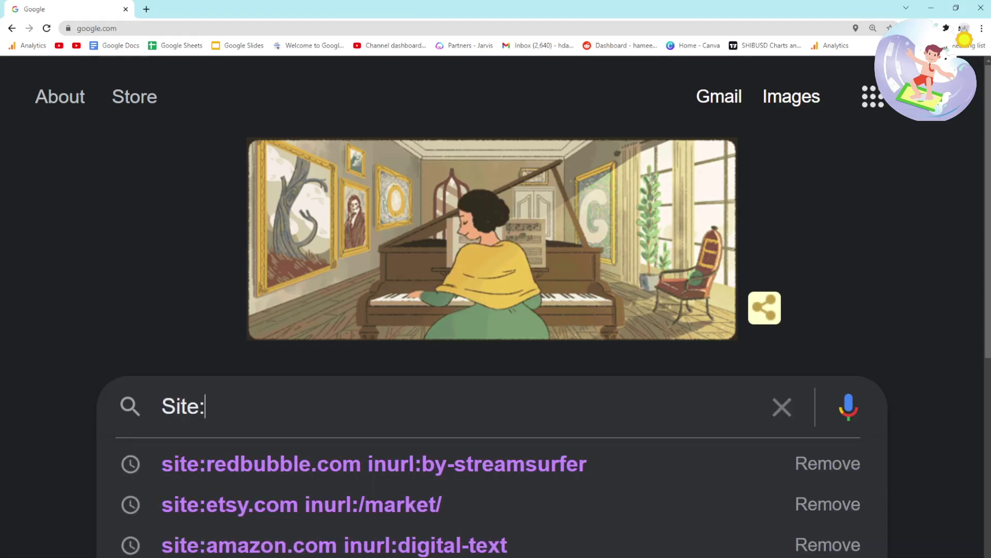
# Search Google for pages of one website with the query Site:redbubble.com.
pyautogui.write('redbubble.oc')
pyautogui.press('BackSpace')
pyautogui.press('BackSpace')
pyautogui.write('om')
pyautogui.press('Return')
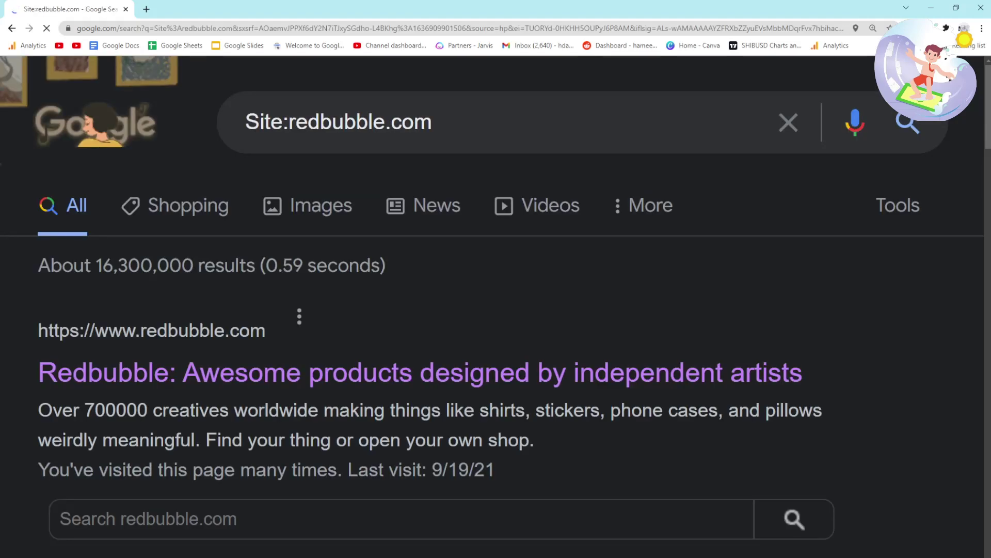
# Extend the query with inurl:by-streamsurfer and run the search again.
pyautogui.click(438, 122)
pyautogui.write('inurl:@')
pyautogui.press('BackSpace')
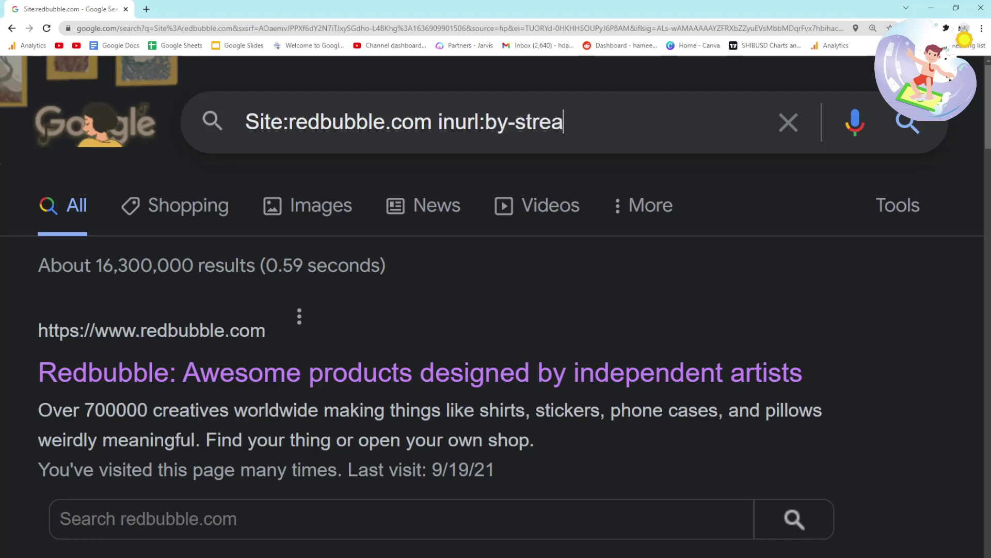
pyautogui.write('by-streamsurfer')
pyautogui.press('Return')
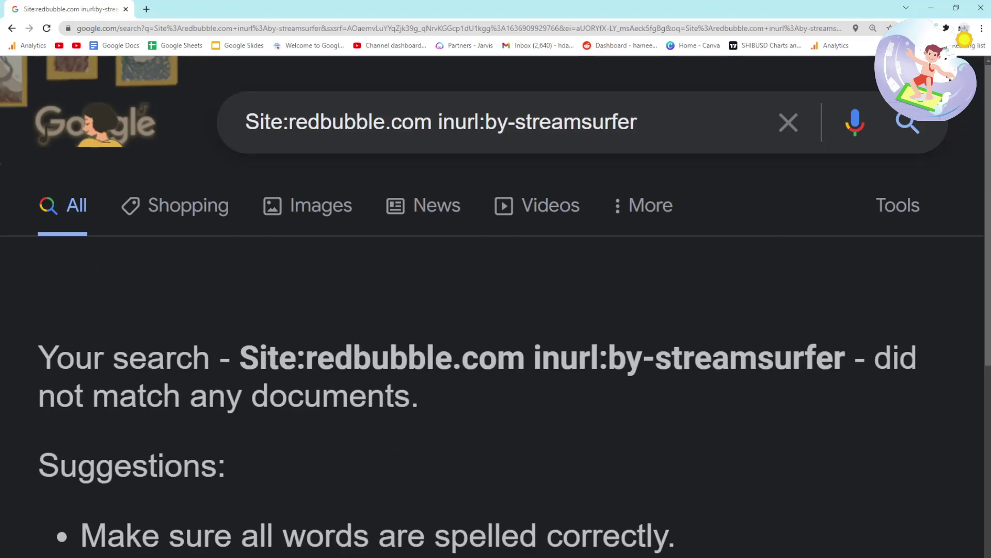
# Change the capital S of the site operator to lowercase and rerun the query site:redbubble.com inurl:by-streamsurfer.
pyautogui.moveTo(246, 122); pyautogui.dragTo(638, 122)
pyautogui.click(638, 122)
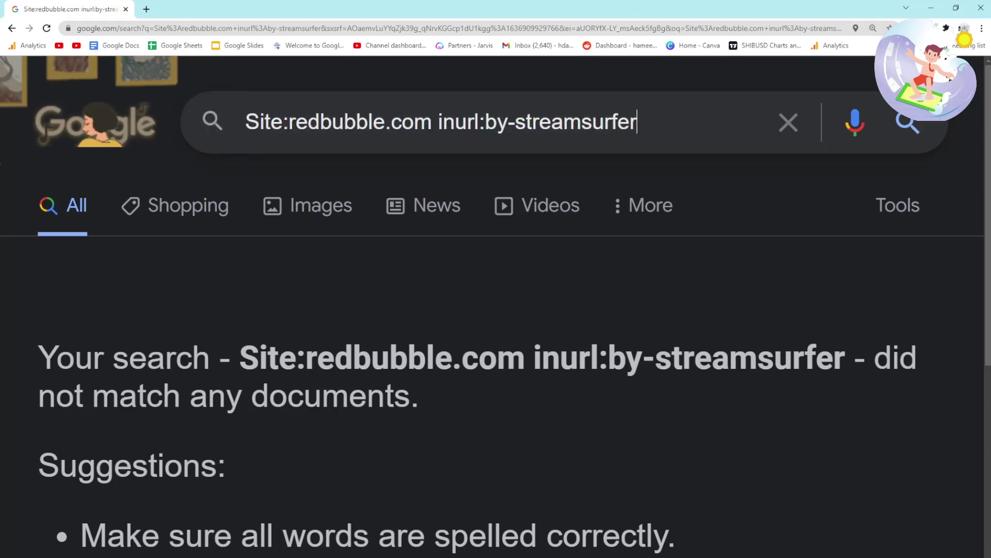
pyautogui.moveTo(438, 122); pyautogui.dragTo(639, 122)
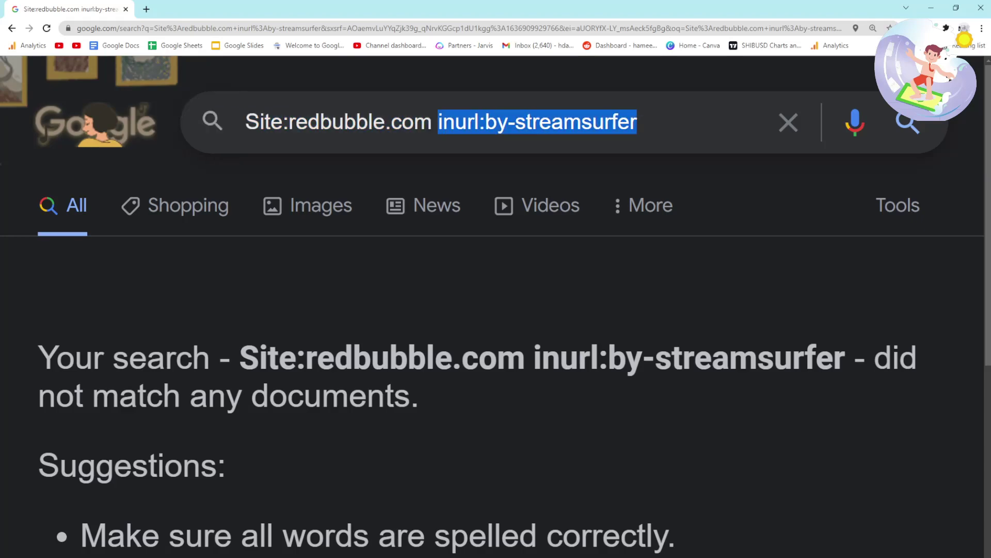
pyautogui.moveTo(246, 122); pyautogui.dragTo(260, 122)
pyautogui.write('s')
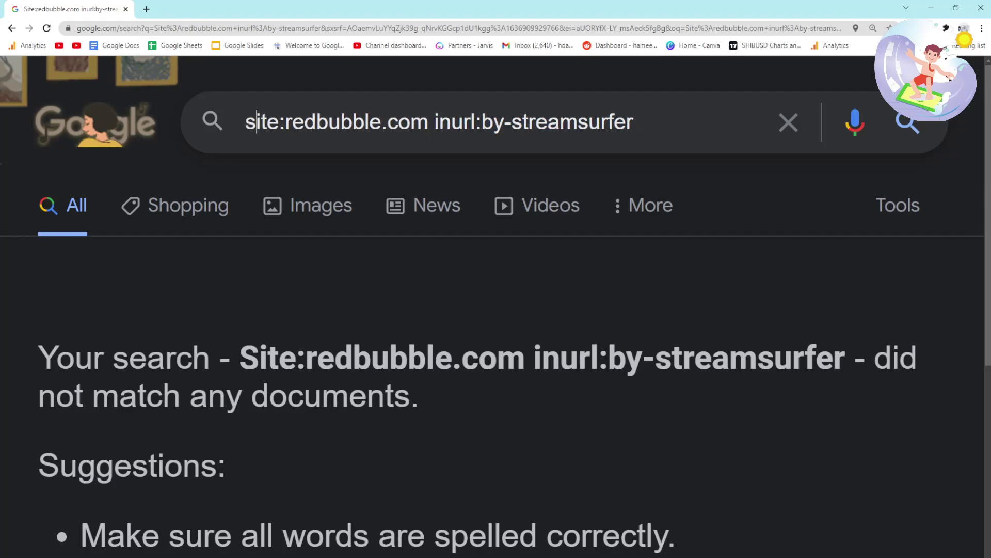
pyautogui.press('Return')
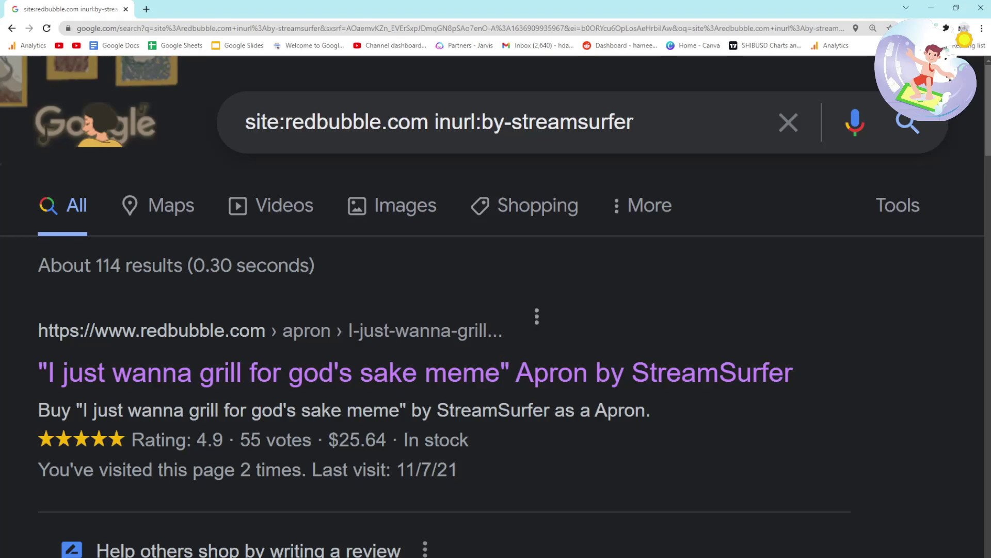
# Try the query with a space after each colon: site: redbubble.com inurl: by-streamsurfer.
pyautogui.click(285, 122)
pyautogui.press('Return')
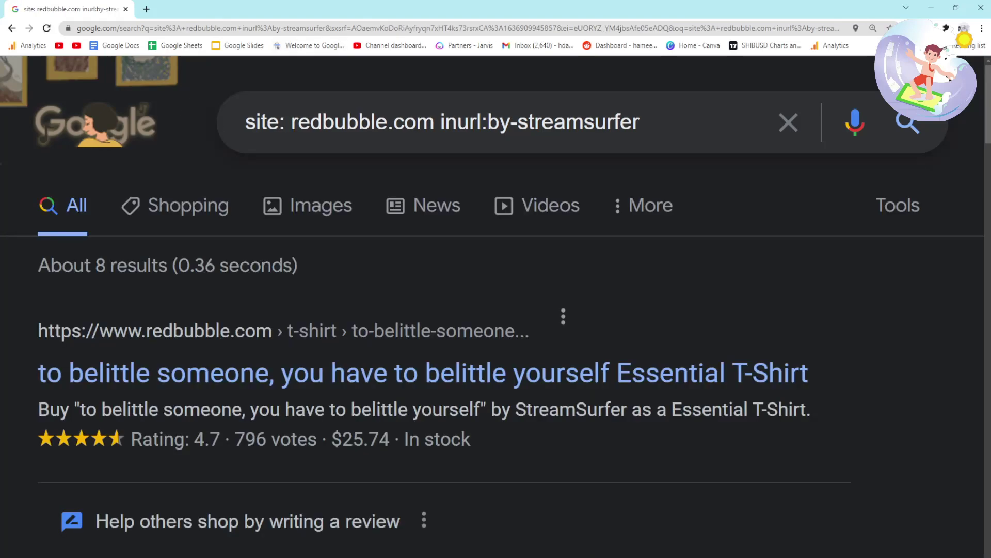
pyautogui.click(500, 122)
pyautogui.press('Right')
pyautogui.press('Return')
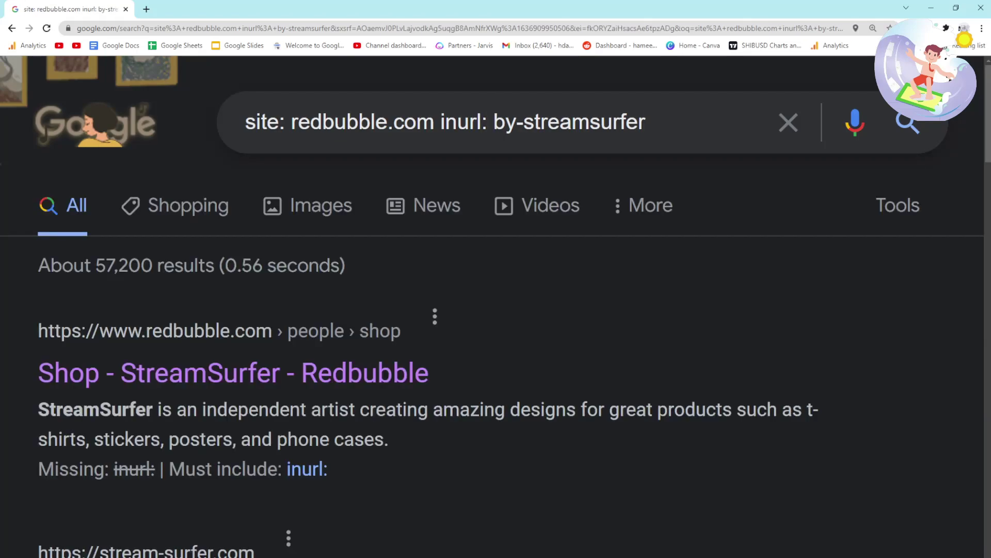
# Check the results of the spaced query, and rerun it without the spaces as site:redbubble.com inurl:by-streamsurfer.
pyautogui.moveTo(646, 121); pyautogui.dragTo(245, 122)
pyautogui.scroll(-13, 496, 310)
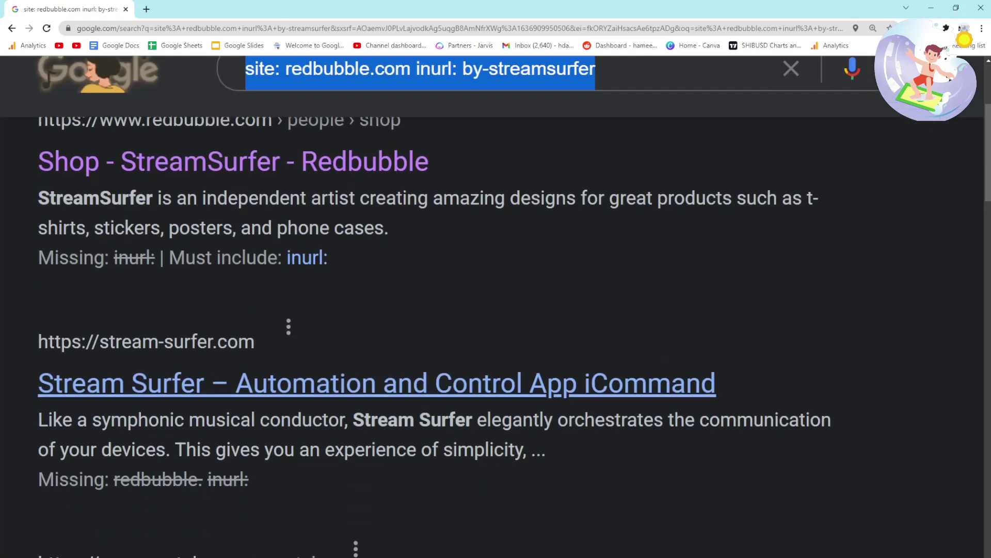
pyautogui.scroll(12, 496, 310)
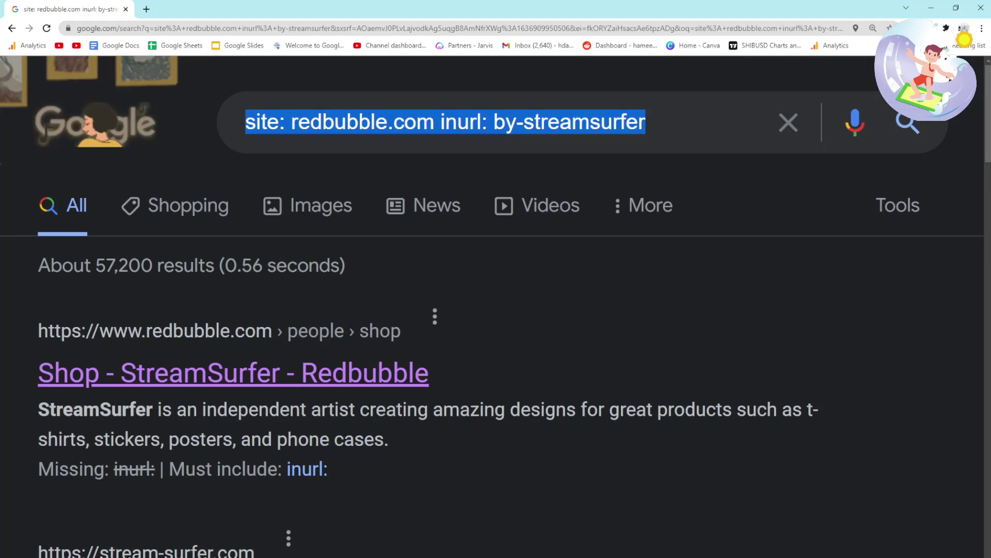
pyautogui.scroll(-4, 495, 310)
pyautogui.scroll(4, 496, 310)
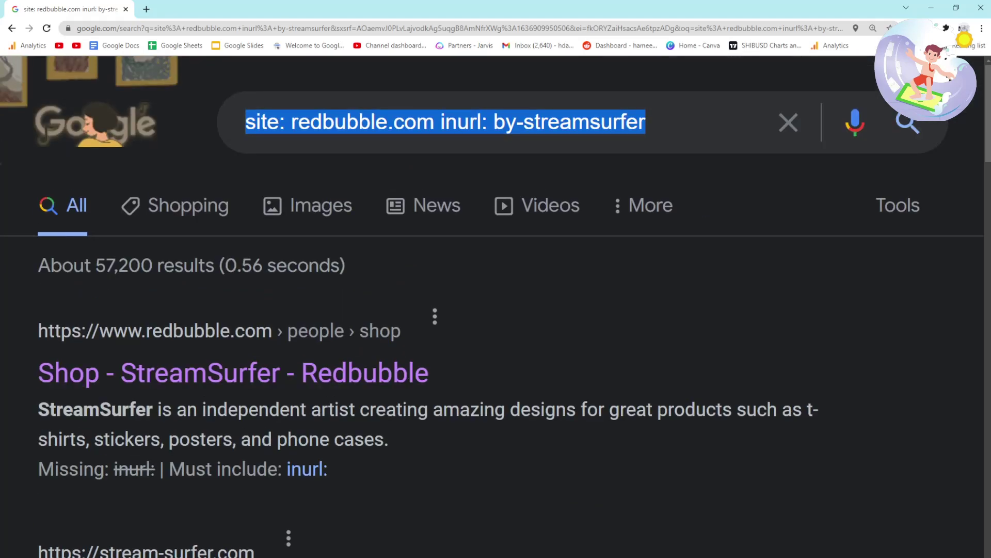
pyautogui.click(291, 121)
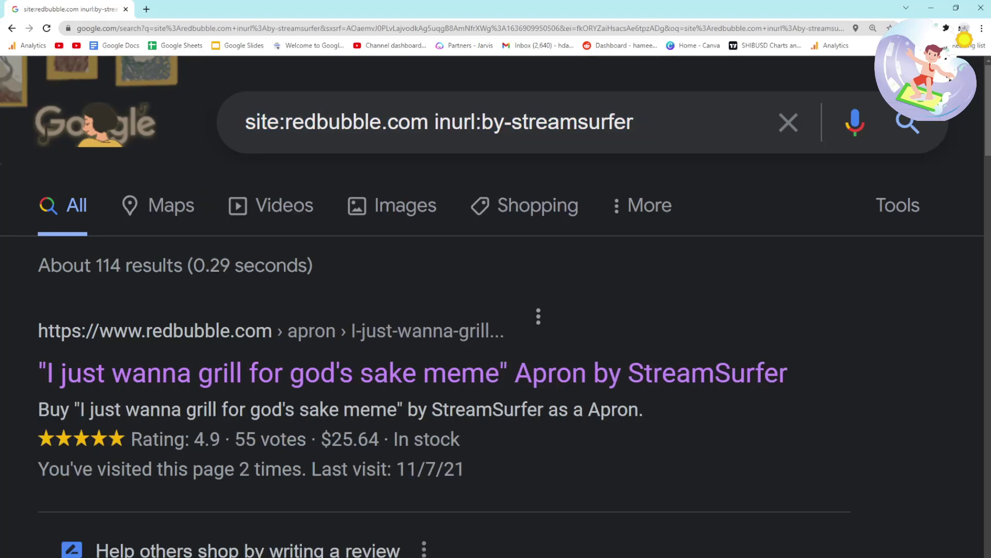
# Remove the inurl part from the query and search for site:redbubble.com only.
pyautogui.hotkey('shift', 'Left')
pyautogui.hotkey('shift', 'Left')
pyautogui.hotkey('shift', 'Left')
pyautogui.hotkey('shift', 'Left')
pyautogui.hotkey('shift', 'Left')
pyautogui.hotkey('shift', 'Left')
pyautogui.hotkey('shift', 'Left')
pyautogui.hotkey('shift', 'Left')
pyautogui.hotkey('shift', 'Left')
pyautogui.hotkey('shift', 'Left')
pyautogui.hotkey('shift', 'Left')
pyautogui.hotkey('shift', 'Left')
pyautogui.hotkey('shift', 'Left')
pyautogui.hotkey('shift', 'Left')
pyautogui.hotkey('shift', 'Left')
pyautogui.hotkey('shift', 'Left')
pyautogui.hotkey('shift', 'Left')
pyautogui.hotkey('shift', 'Left')
pyautogui.hotkey('shift', 'Left')
pyautogui.hotkey('shift', 'Left')
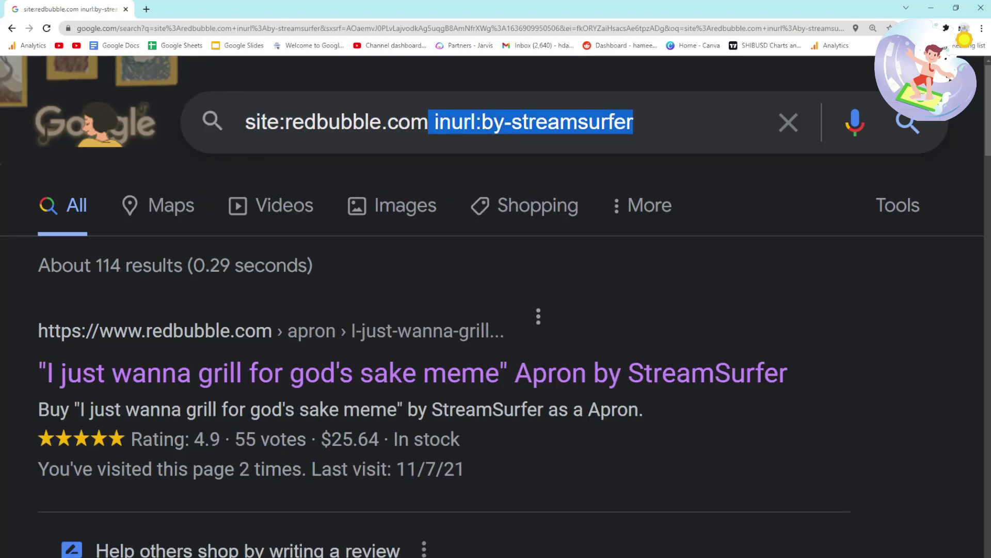
pyautogui.press('BackSpace')
pyautogui.press('Return')
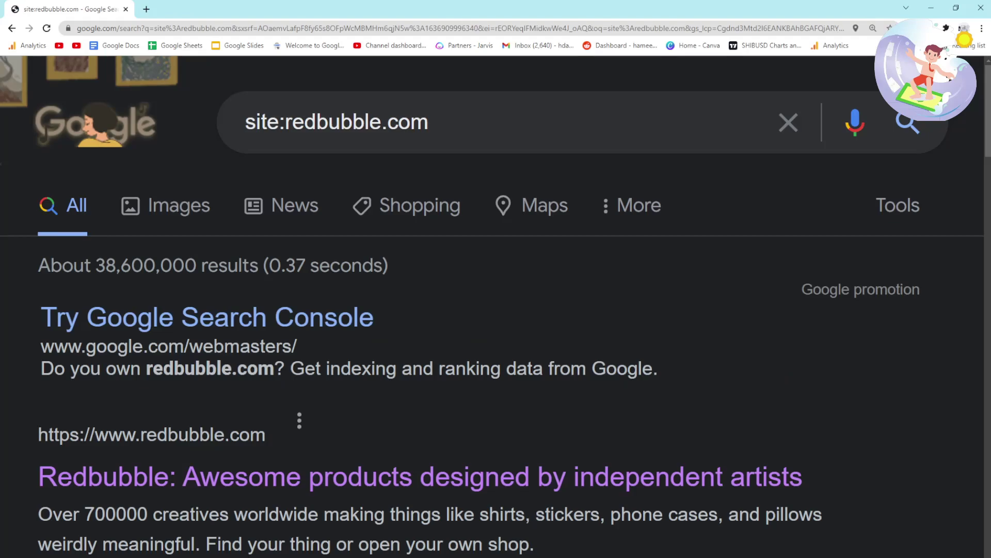
# Look through the Google results for site:redbubble.com, including results page 35 and its page navigation.
pyautogui.scroll(-20, 496, 310)
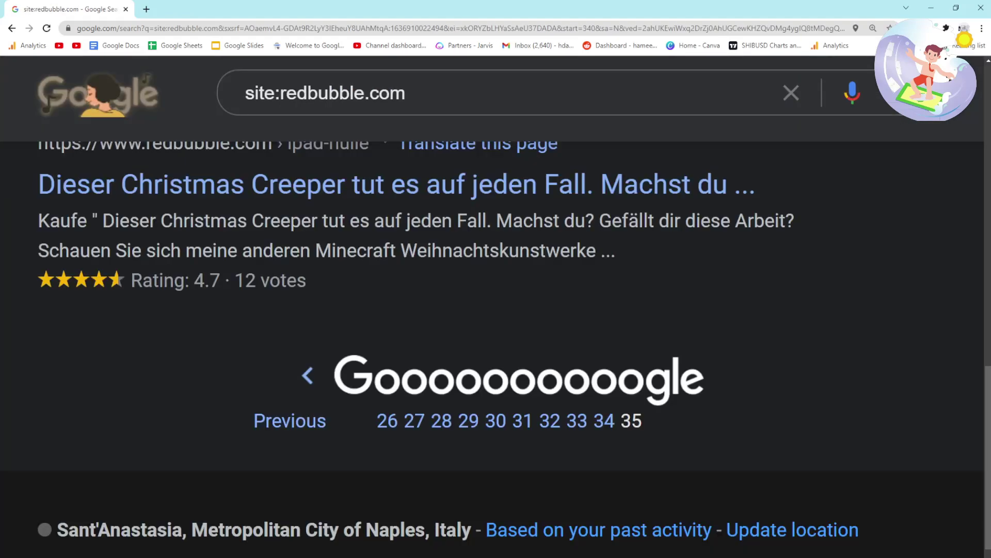
pyautogui.scroll(8, 496, 346)
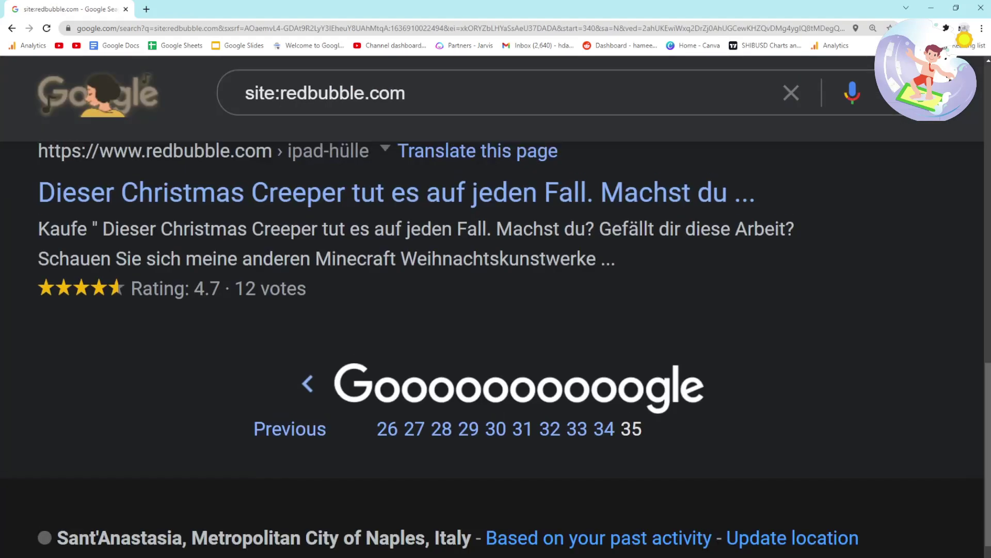
pyautogui.scroll(5, 495, 310)
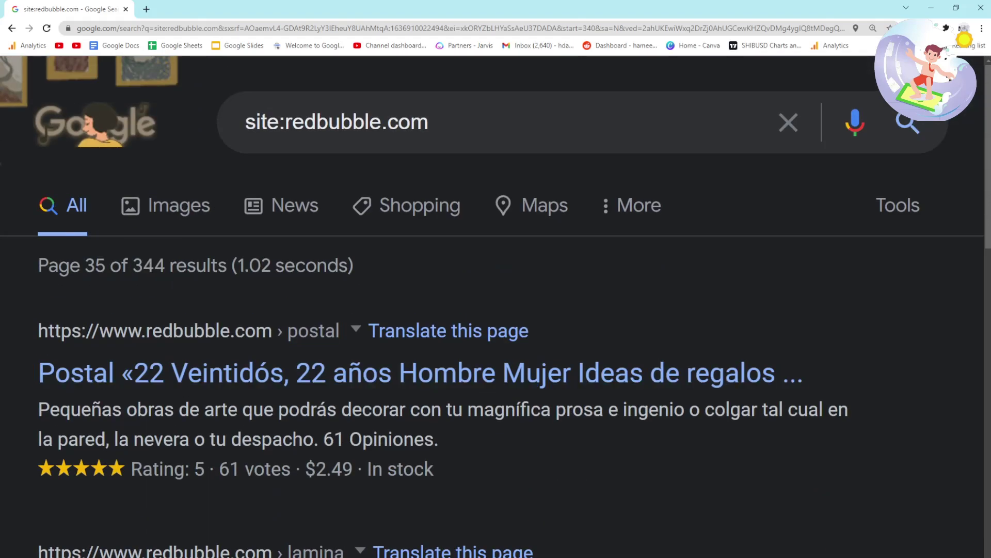
pyautogui.scroll(-15, 496, 310)
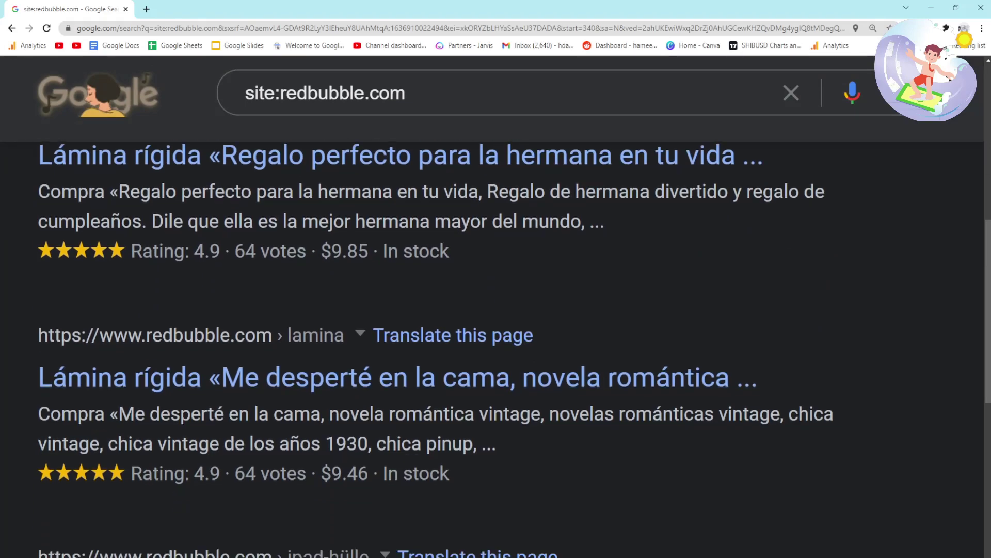
pyautogui.scroll(-2, 496, 310)
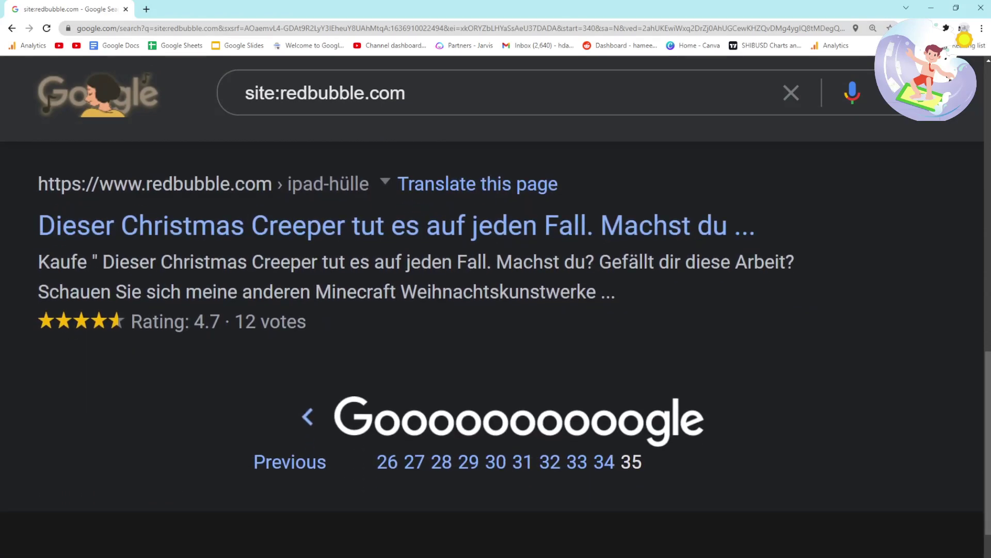
# Open bing.com in a new browser tab.
pyautogui.click(146, 8)
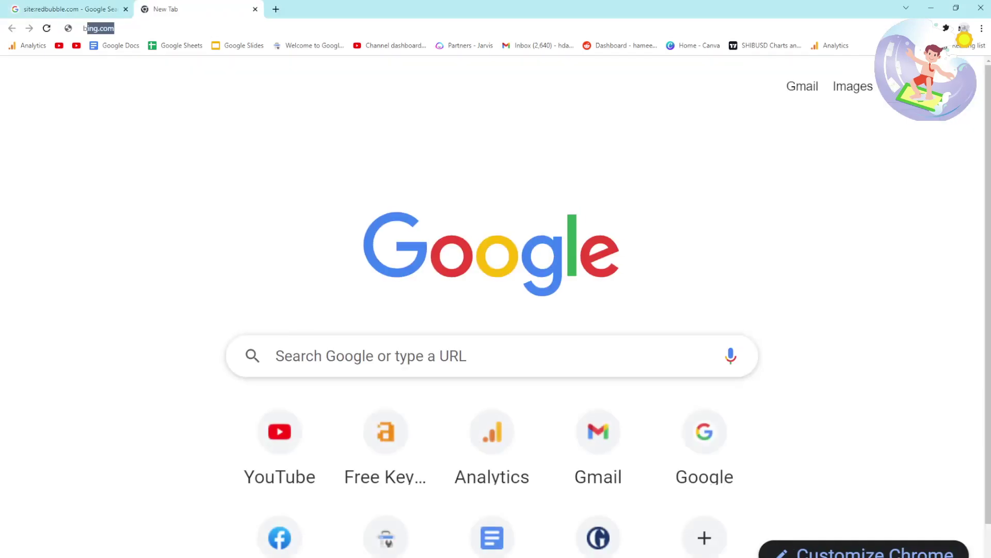
pyautogui.write('bong')
pyautogui.press('Return')
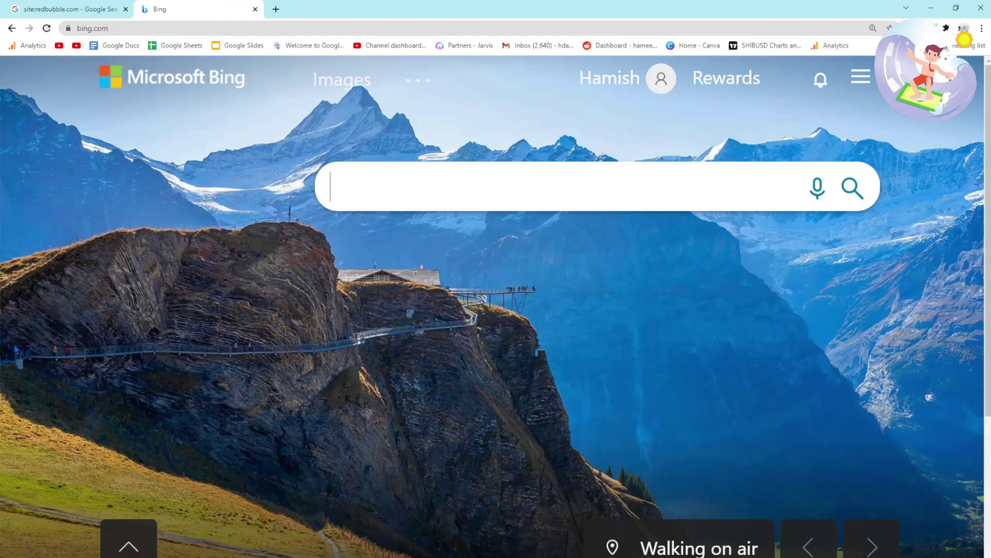
# Search Bing for site:amazon.com.
pyautogui.click(67, 9)
pyautogui.moveTo(406, 93); pyautogui.dragTo(244, 93)
pyautogui.click(199, 9)
pyautogui.click(331, 187)
pyautogui.write('site')
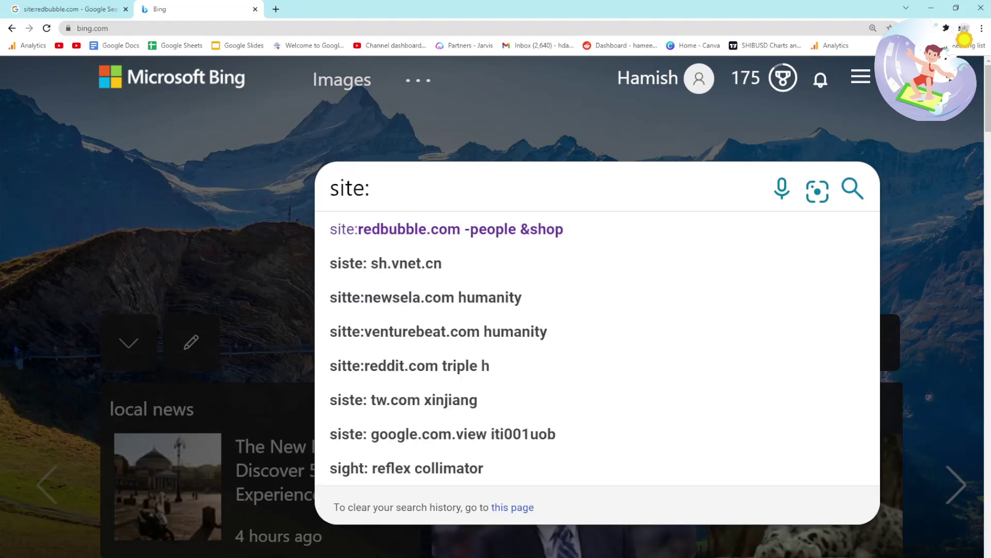
pyautogui.write(':amazon.com')
pyautogui.press('Return')
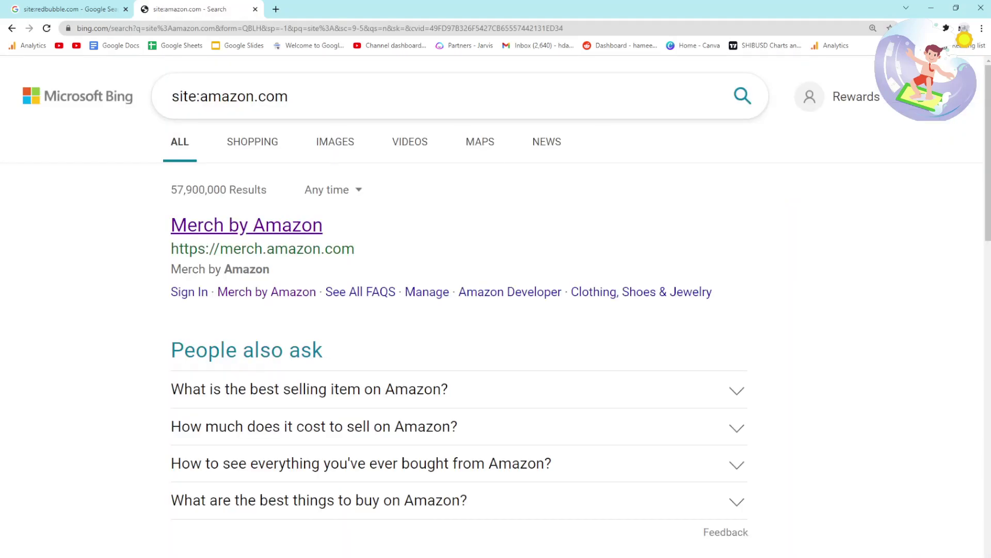
# Replace the domain in the Bing query with redbubble.com and search for site:redbubble.com.
pyautogui.moveTo(171, 190); pyautogui.dragTo(268, 189)
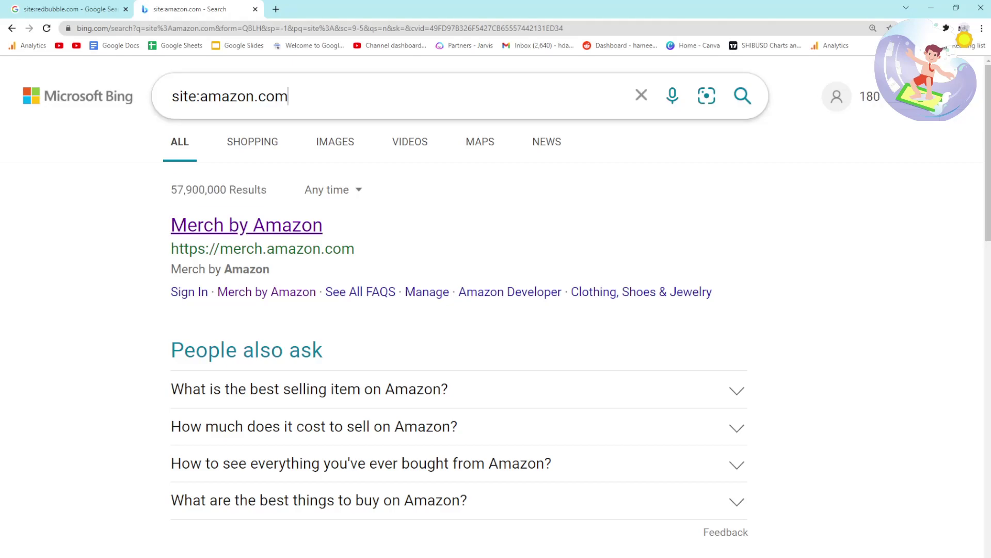
pyautogui.moveTo(287, 96); pyautogui.dragTo(208, 96)
pyautogui.write('redbubble.com')
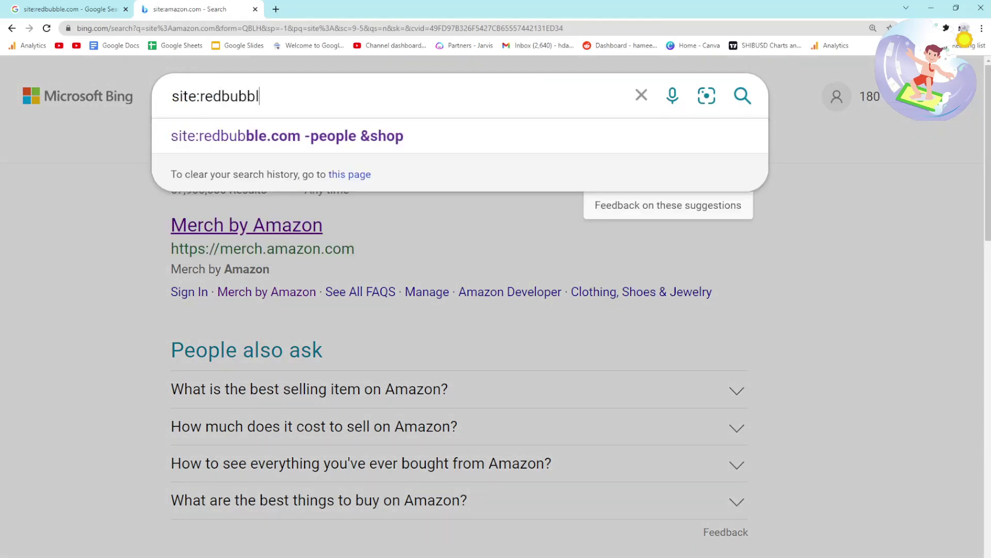
pyautogui.press('Return')
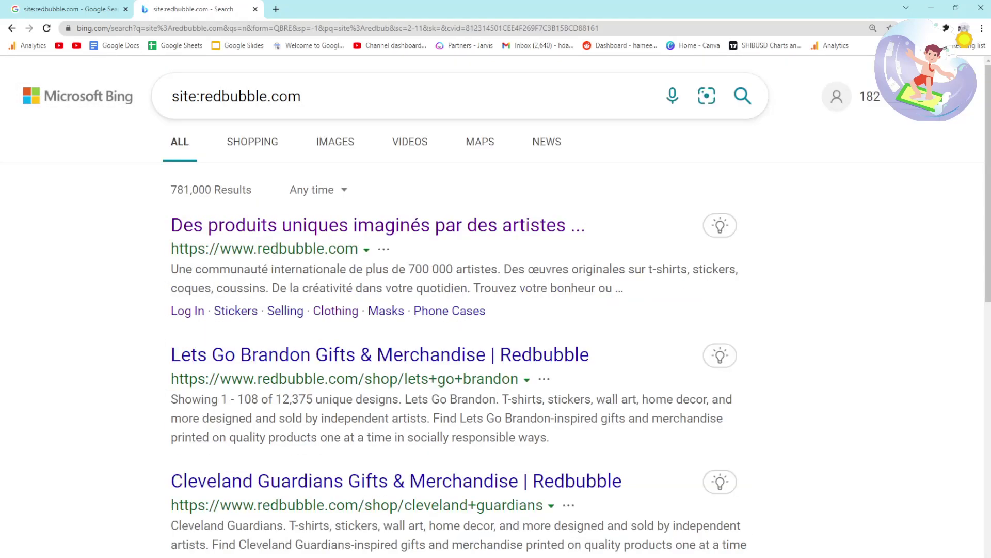
# Filter the Bing results by the past 24 hours, and switch the filter to the past week.
pyautogui.click(318, 189)
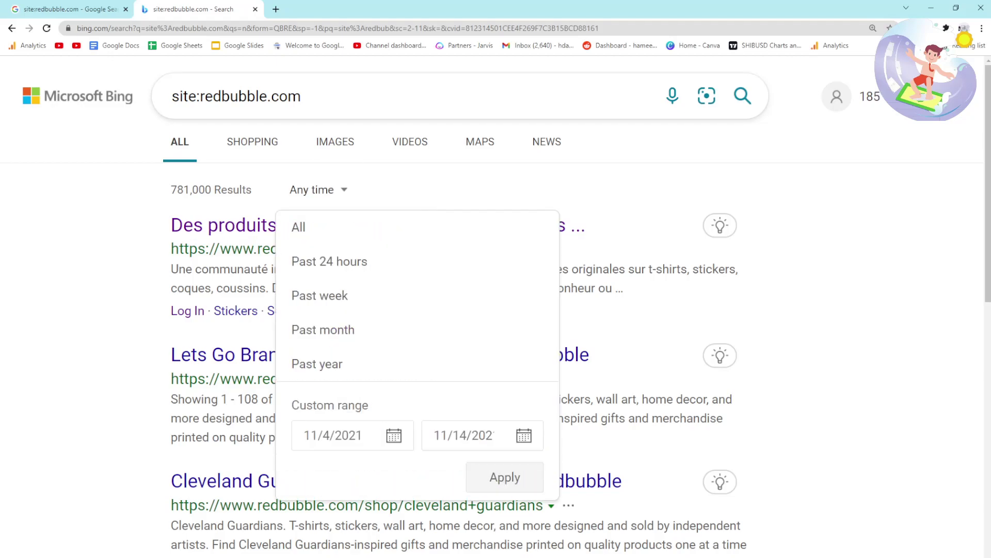
pyautogui.click(329, 261)
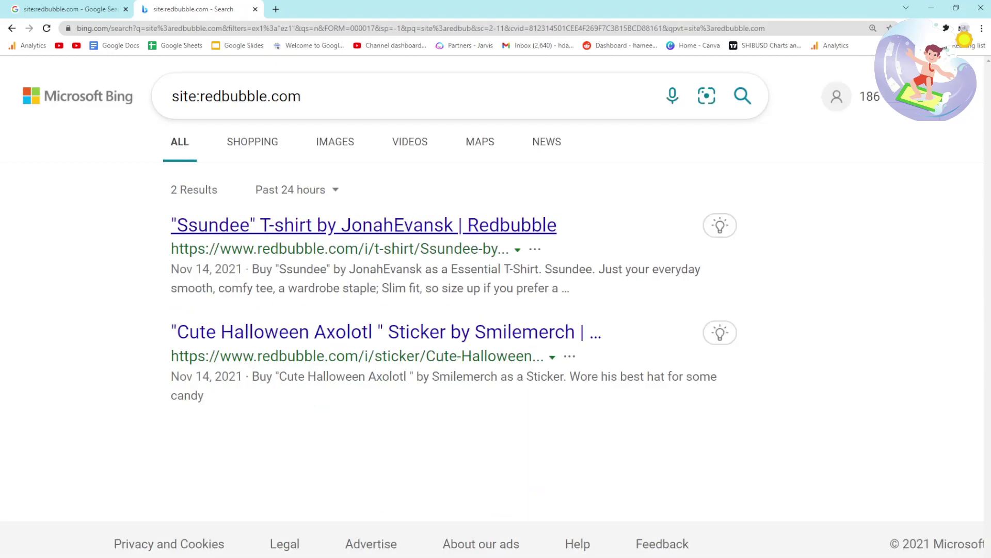
pyautogui.click(297, 189)
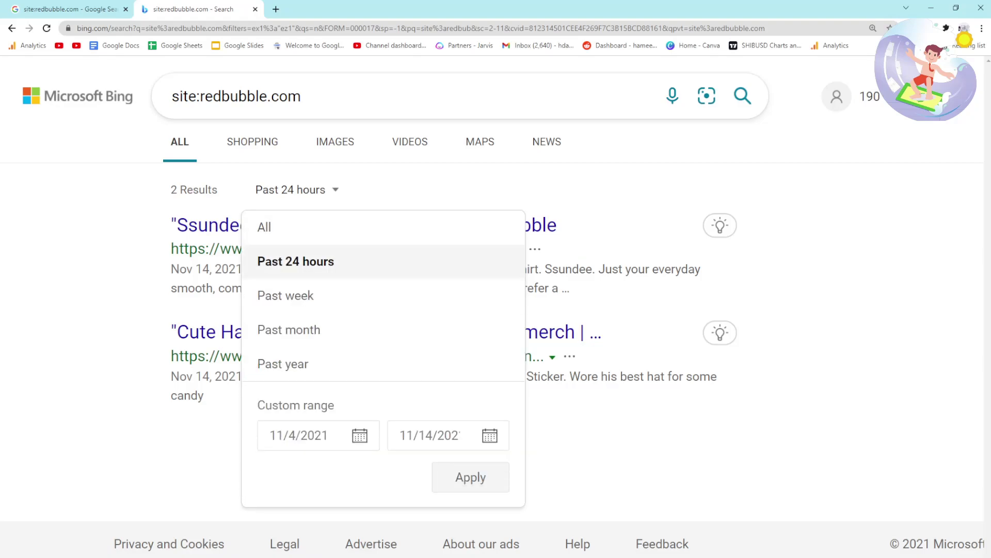
pyautogui.click(286, 295)
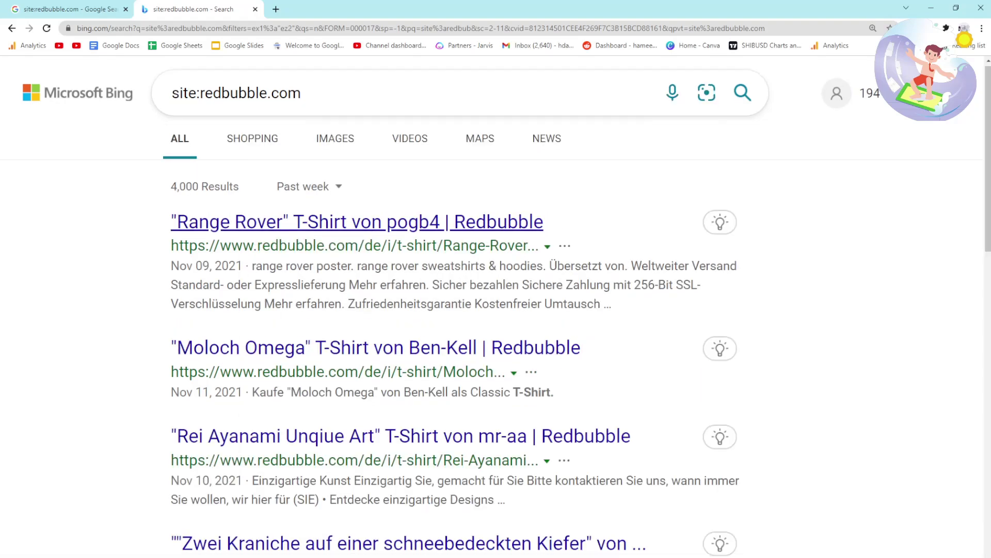
pyautogui.scroll(-2, 455, 310)
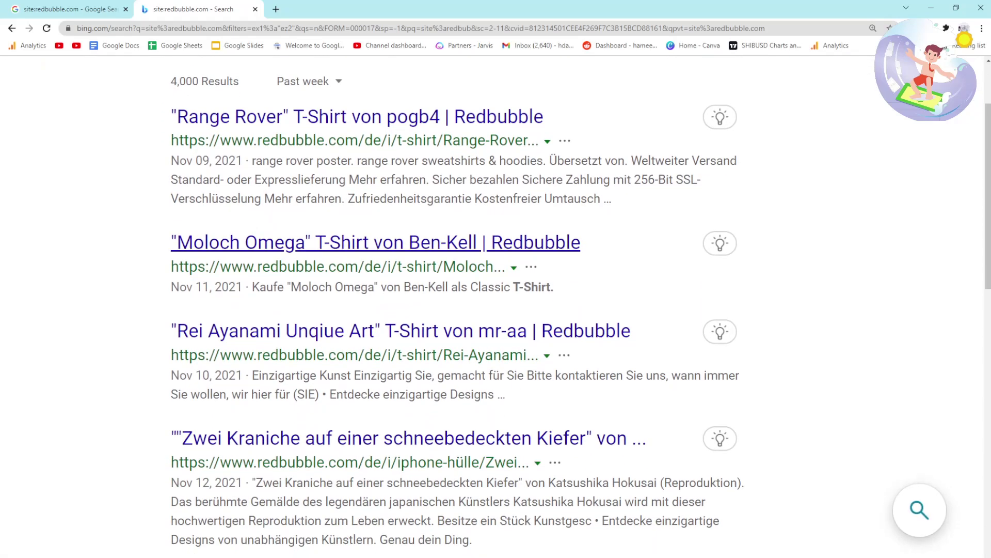
# Compare the Google results for site:redbubble.com with the filtered Bing results.
pyautogui.click(73, 9)
pyautogui.scroll(5, 397, 310)
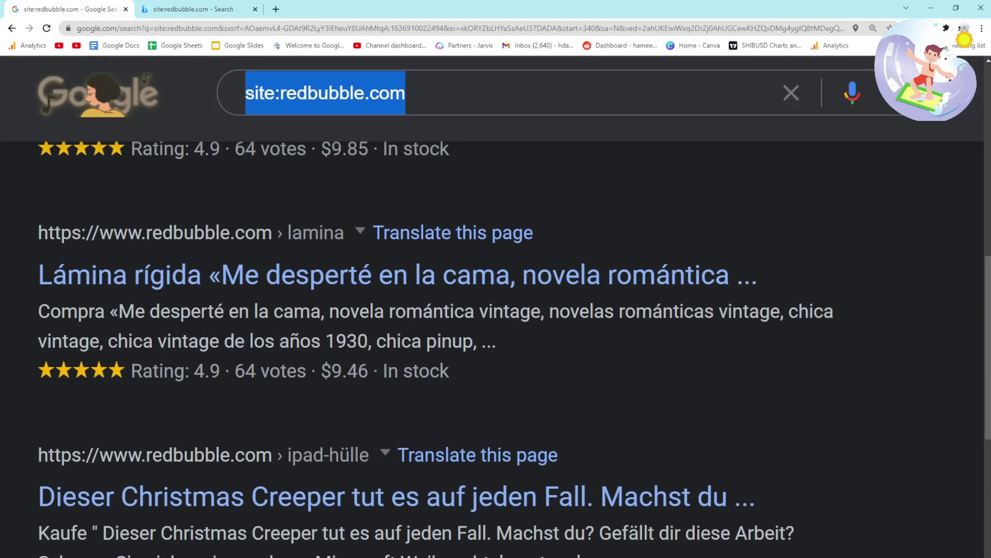
pyautogui.scroll(10, 398, 310)
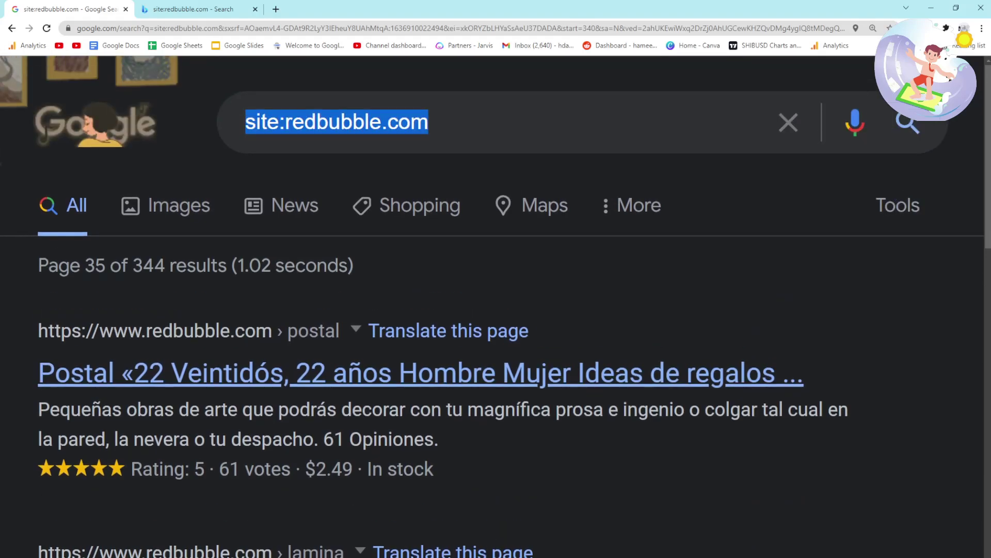
pyautogui.click(194, 9)
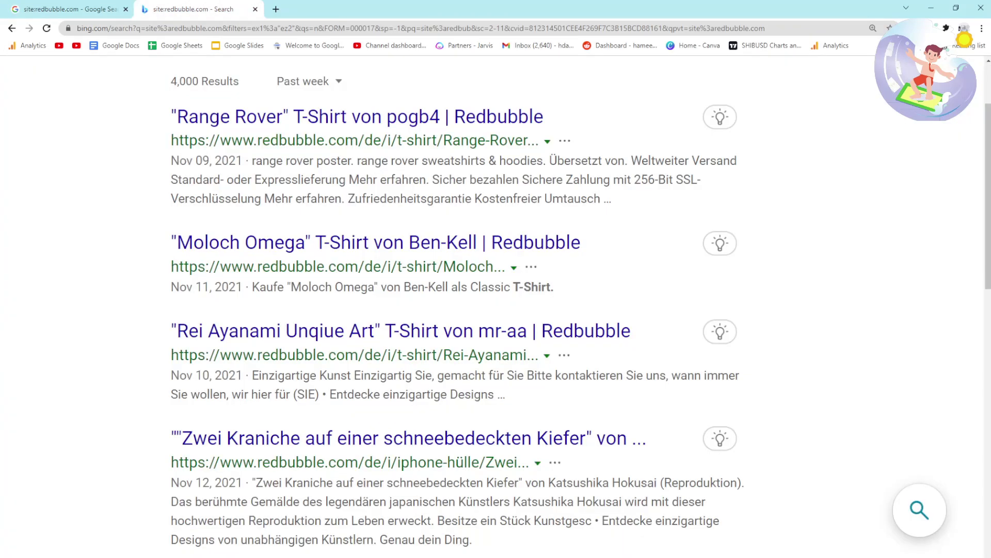
# Page through the past-week Bing results for site:redbubble.com, jumping ahead repeatedly to the highest page number offered.
pyautogui.scroll(-10, 495, 309)
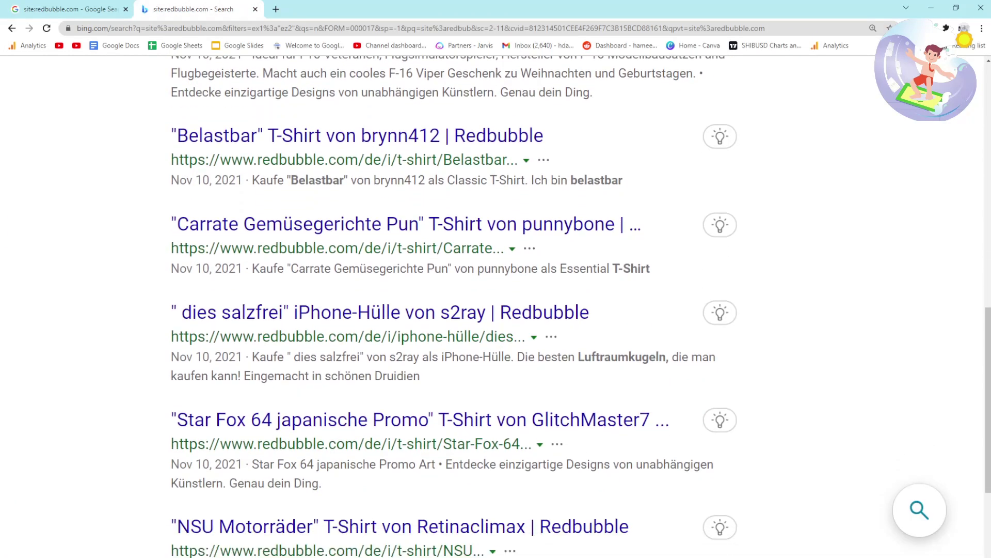
pyautogui.scroll(-4, 496, 310)
pyautogui.click(417, 448)
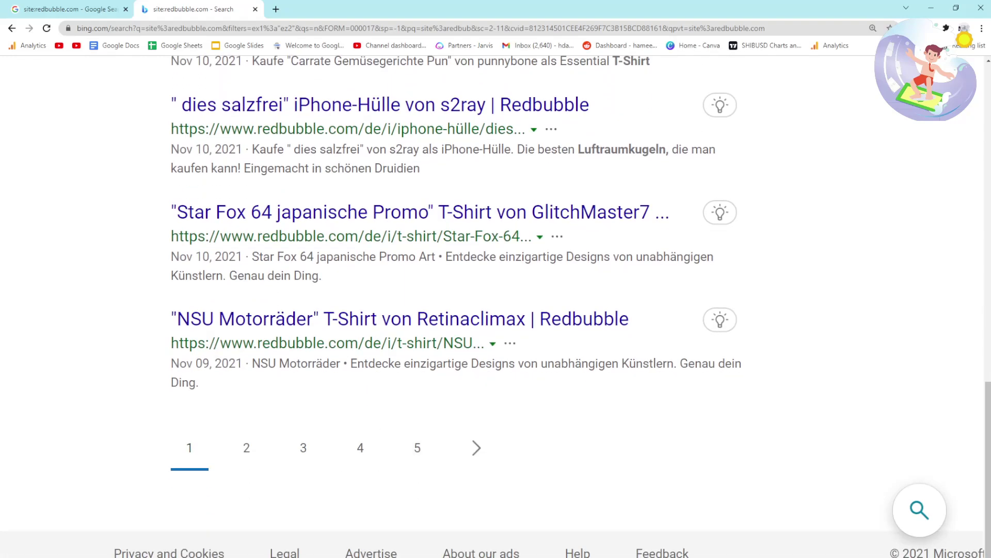
pyautogui.scroll(-10, 417, 448)
pyautogui.scroll(-14, 496, 310)
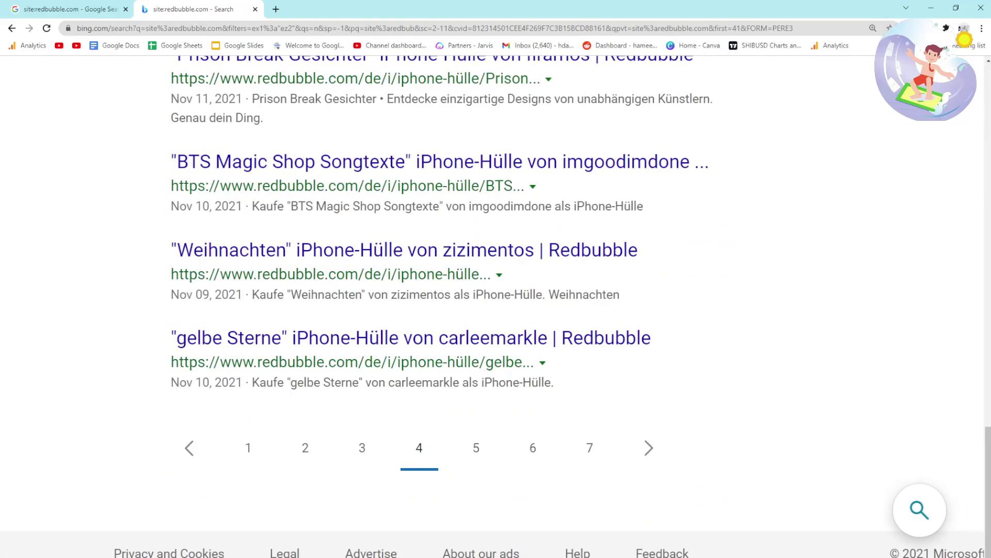
pyautogui.click(589, 448)
pyautogui.scroll(-15, 590, 448)
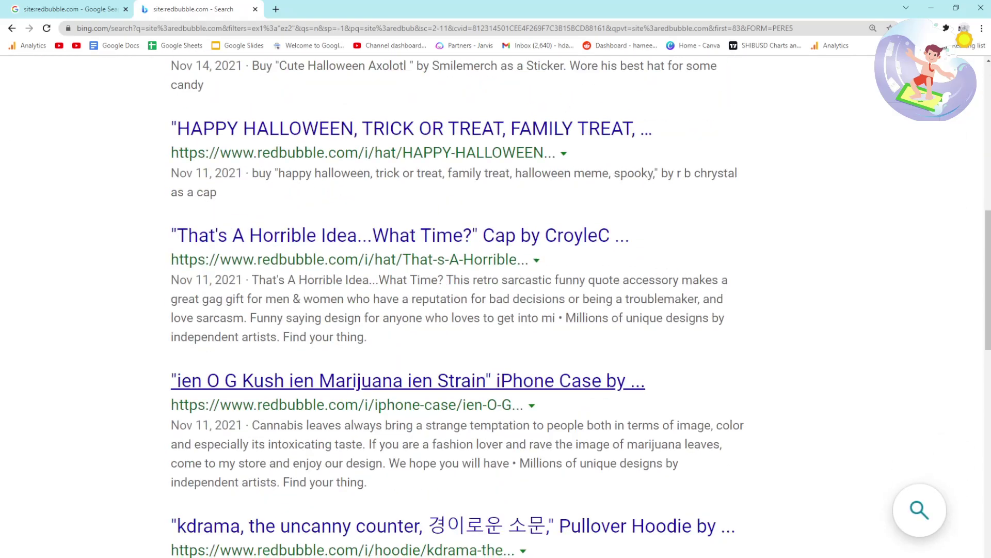
pyautogui.click(589, 448)
pyautogui.scroll(-15, 590, 448)
pyautogui.click(589, 448)
pyautogui.scroll(-7, 590, 448)
pyautogui.scroll(-8, 590, 448)
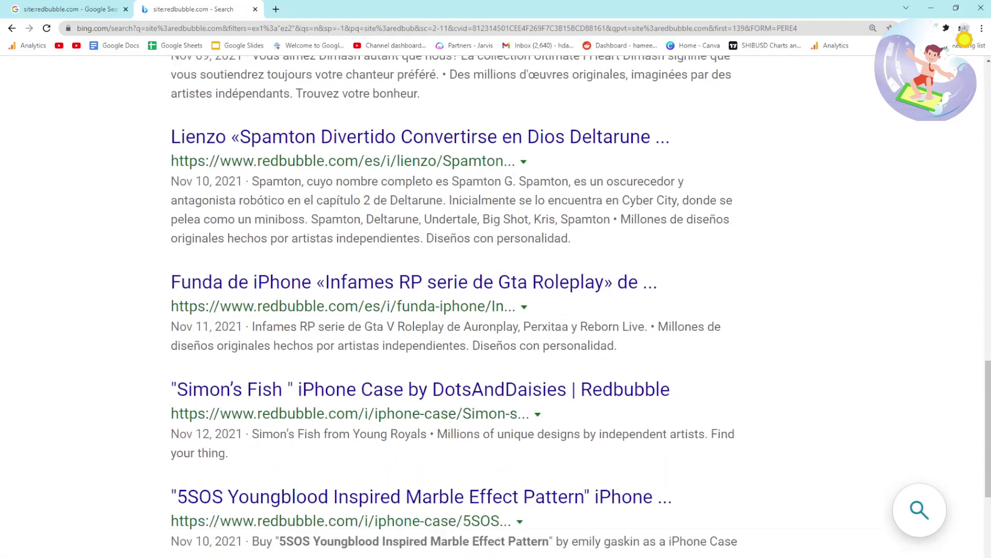
pyautogui.click(590, 447)
pyautogui.scroll(-7, 495, 309)
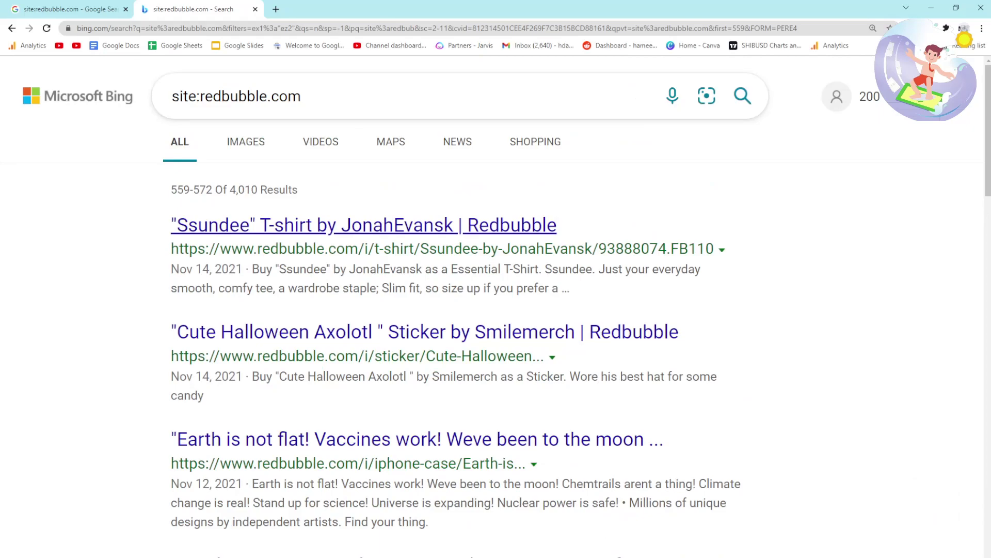
# Highlight the result range in Bing and the results count in Google for site:redbubble.com, and compare the two.
pyautogui.moveTo(171, 190); pyautogui.dragTo(298, 189)
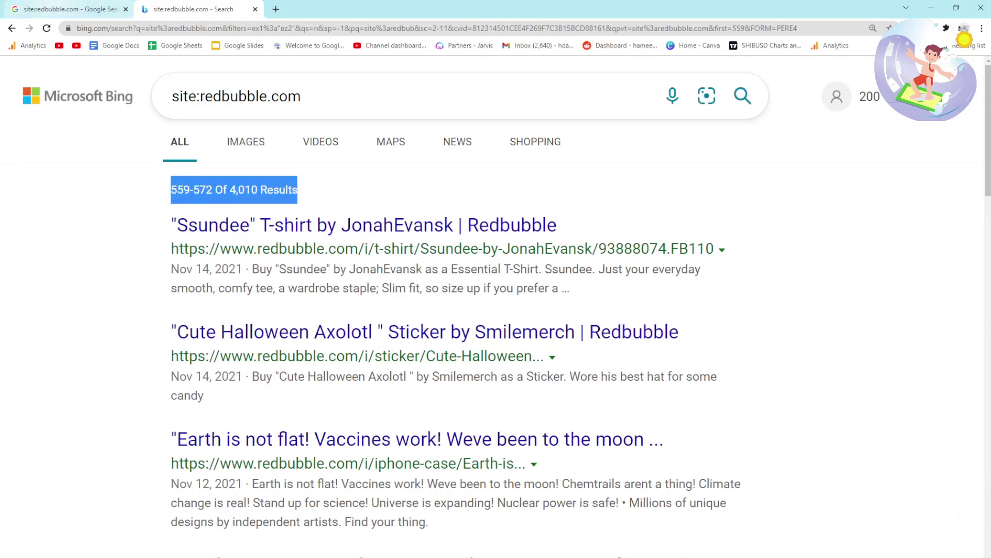
pyautogui.click(67, 9)
pyautogui.moveTo(38, 265); pyautogui.dragTo(227, 265)
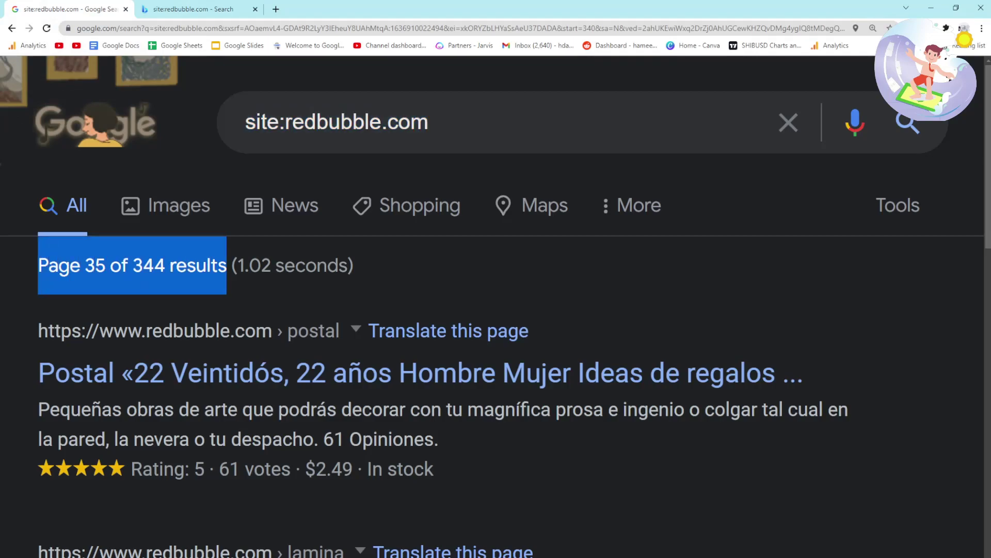
pyautogui.click(227, 265)
pyautogui.hotkey('ctrl', '2')
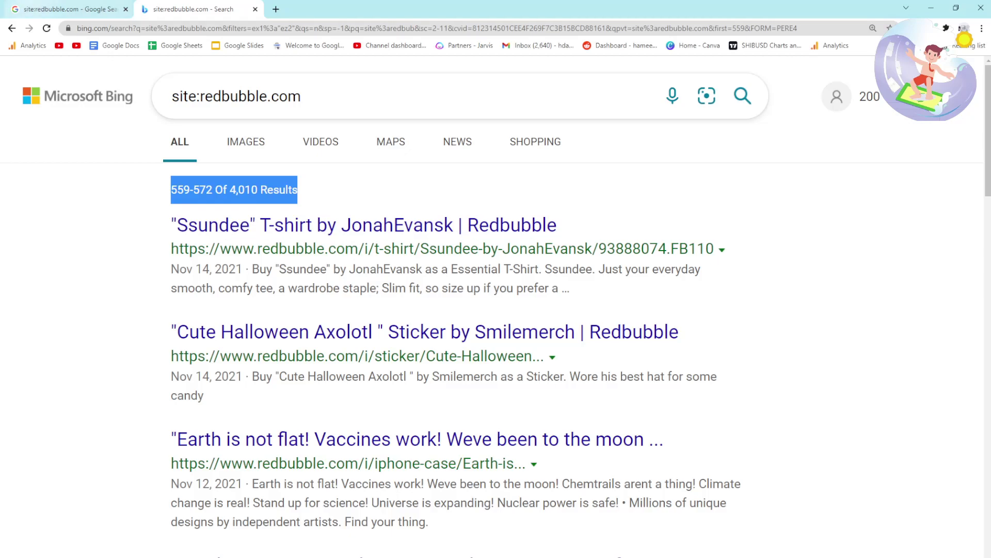
pyautogui.hotkey('ctrl', '1')
pyautogui.hotkey('ctrl', '2')
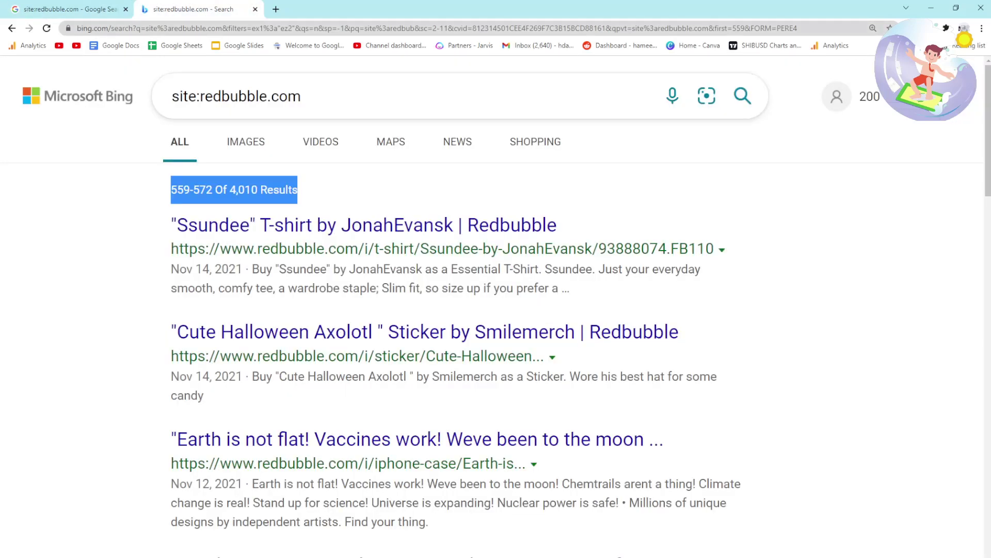
# Search Google in a new tab for redbubble funny stickers and open the Funny Stickers page on Redbubble.
pyautogui.hotkey('ctrl', 't')
pyautogui.write('g')
pyautogui.press('Return')
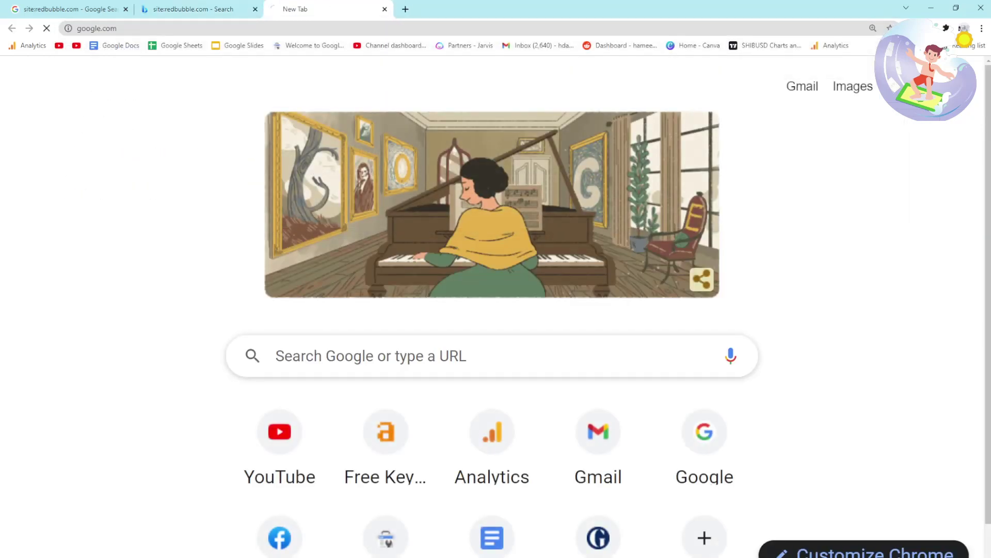
pyautogui.write('re')
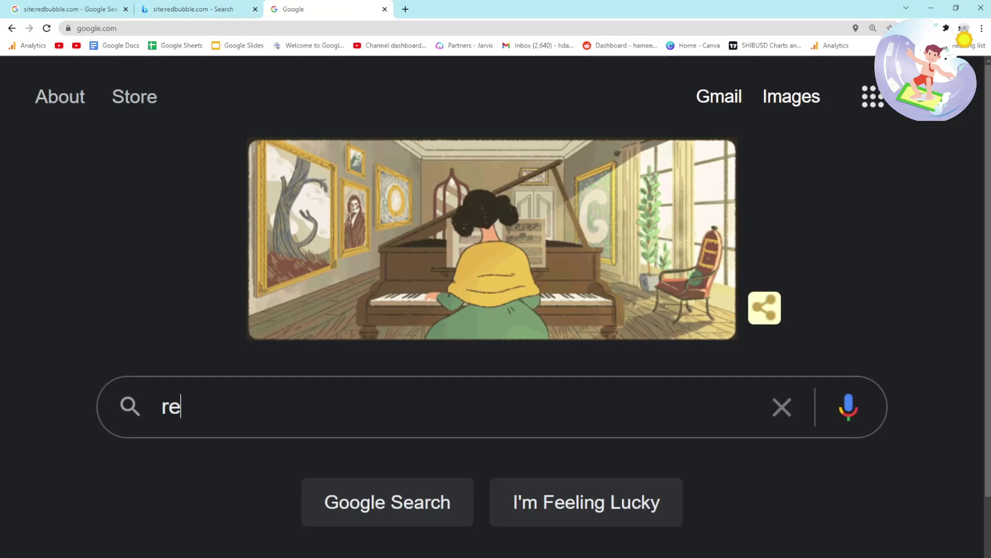
pyautogui.write('dbuibbe')
pyautogui.press('BackSpace')
pyautogui.press('BackSpace')
pyautogui.press('BackSpace')
pyautogui.press('BackSpace')
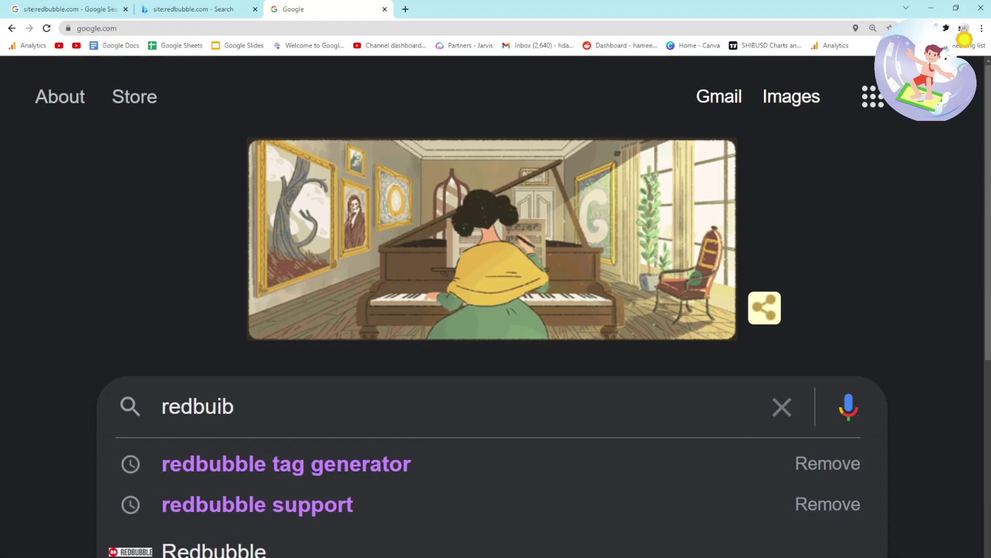
pyautogui.write('bble funny stickers')
pyautogui.press('Return')
pyautogui.scroll(-2, 492, 306)
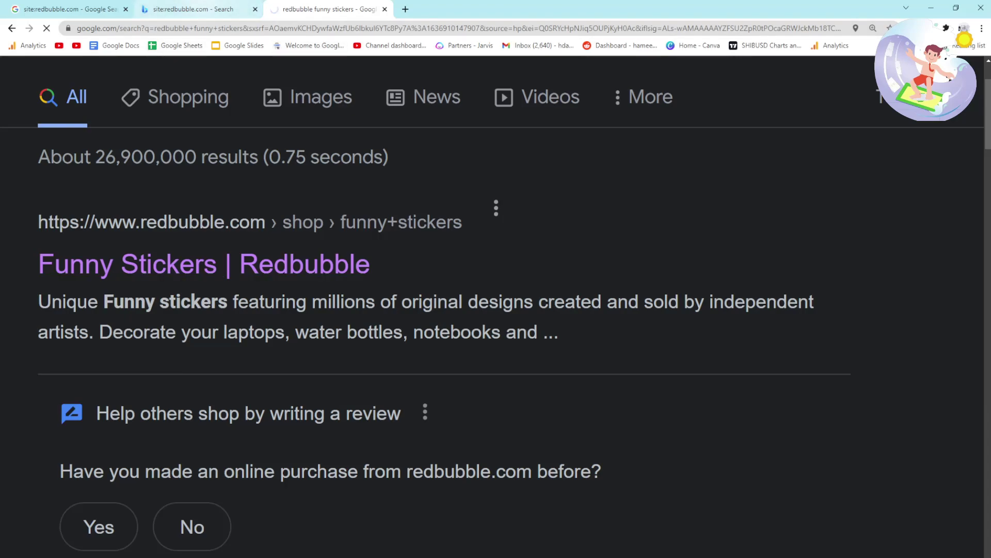
# Examine the shop part of the Funny Stickers page's web address.
pyautogui.click(193, 9)
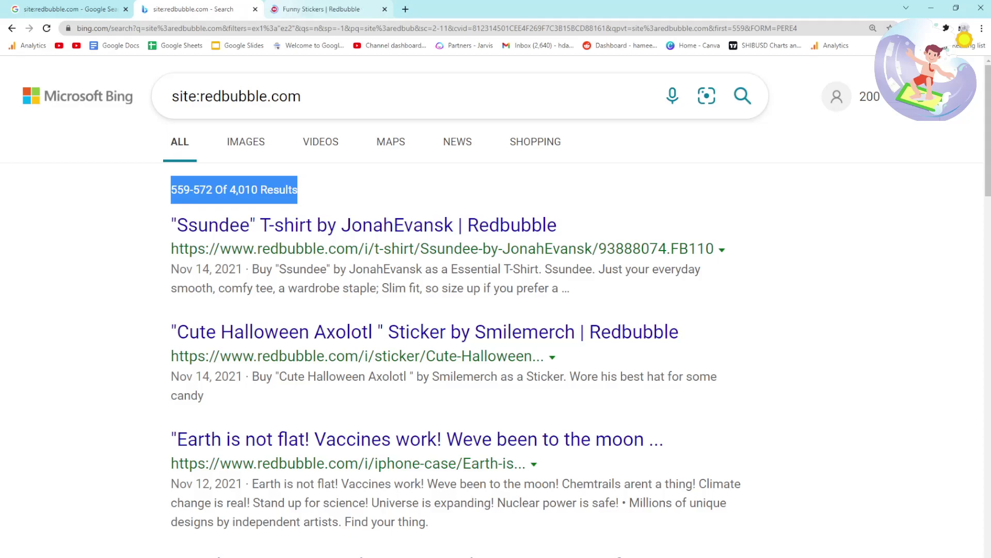
pyautogui.click(329, 9)
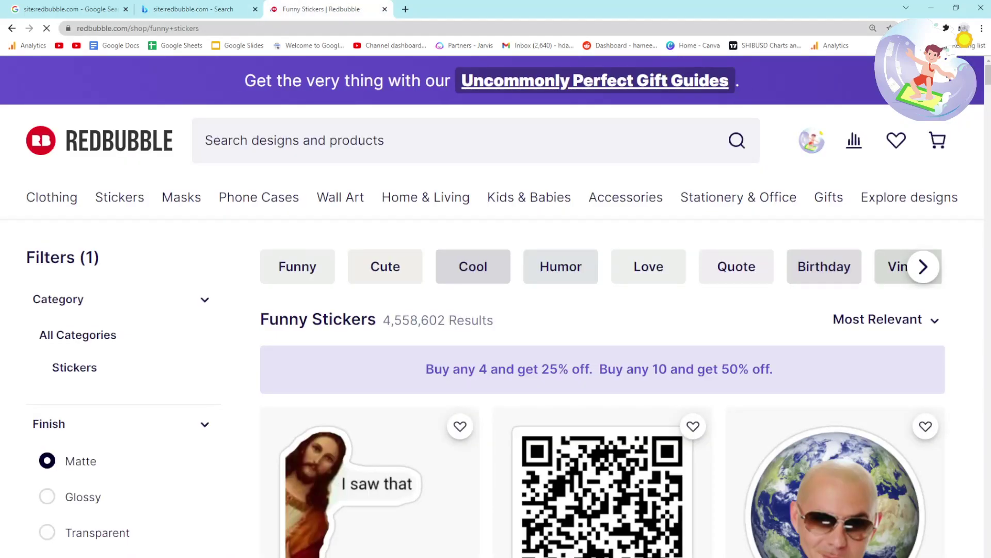
pyautogui.moveTo(150, 27); pyautogui.dragTo(121, 27)
# Extend the Bing query to site:redbubble.com allinstream:(url) /shop/ and run the search.
pyautogui.click(194, 9)
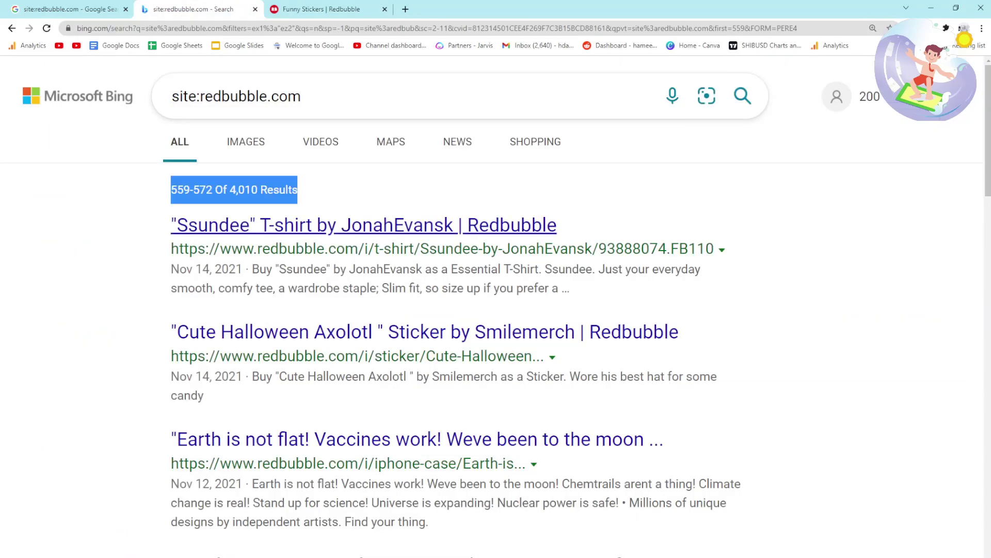
pyautogui.click(310, 96)
pyautogui.write('allinstream:(url) /shop/')
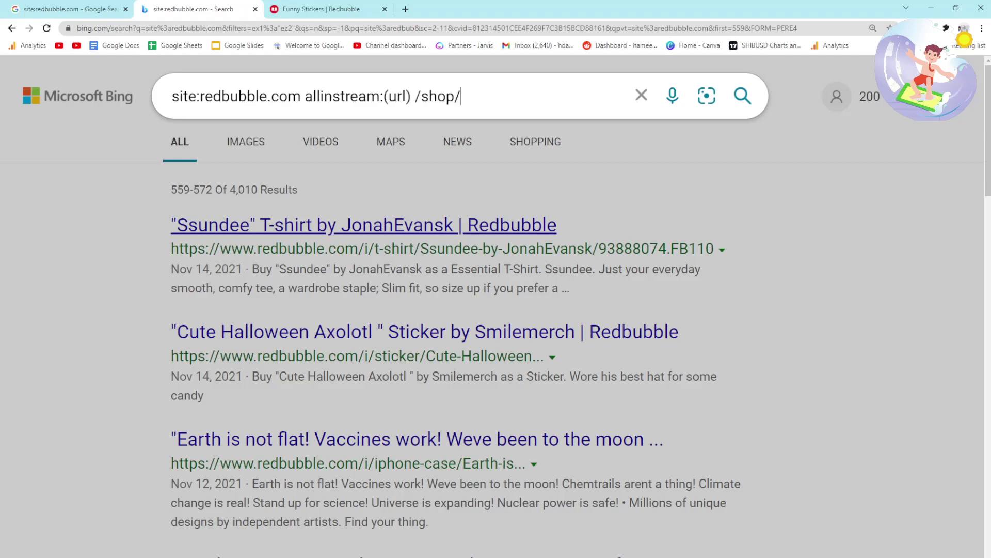
pyautogui.press('Return')
pyautogui.scroll(-1, 495, 310)
pyautogui.scroll(1, 495, 310)
# Replace the allinstream part of the Bing query with instreamset, and look up its syntax on the SEOSLY page by finding "stream".
pyautogui.moveTo(461, 96); pyautogui.dragTo(304, 96)
pyautogui.write('instreamset')
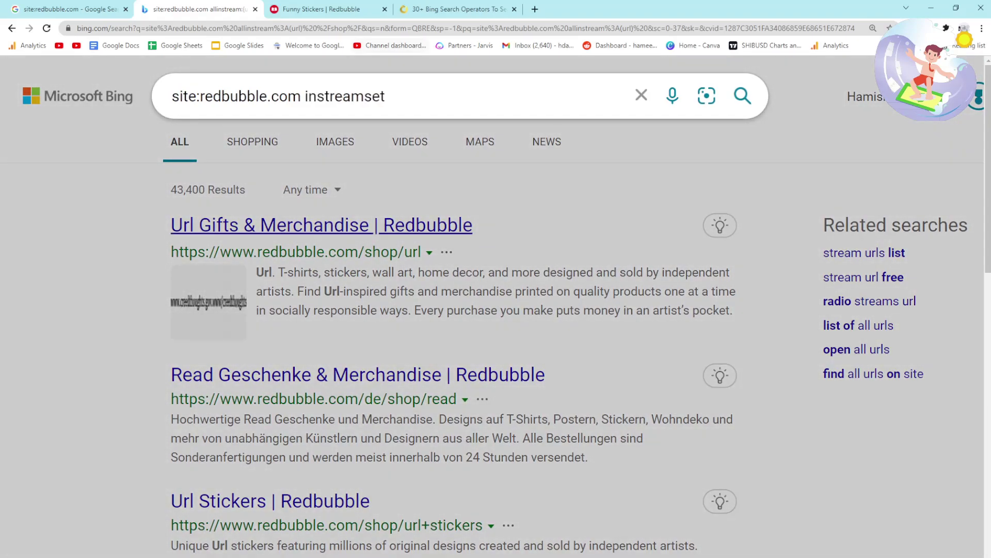
pyautogui.moveTo(454, 8); pyautogui.dragTo(326, 9)
pyautogui.scroll(1, 577, 317)
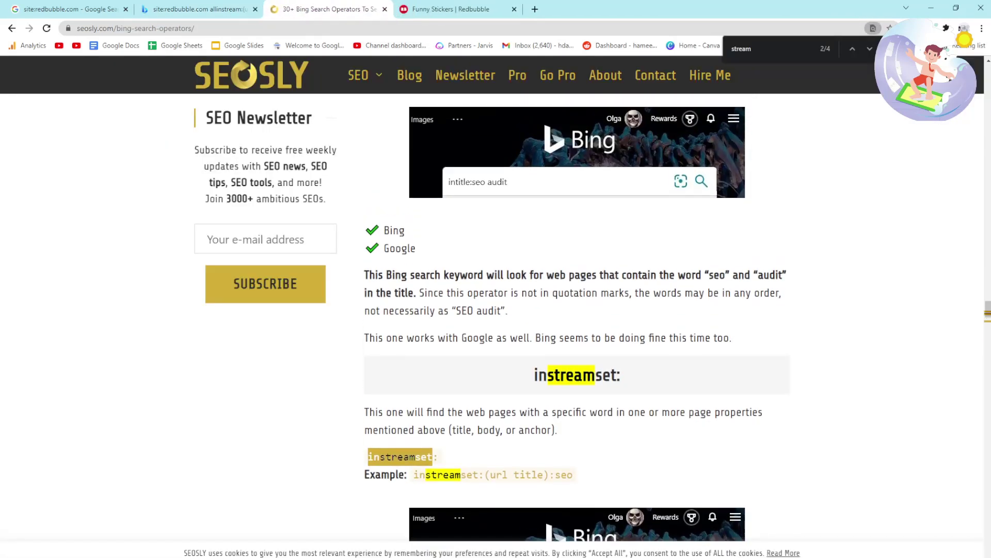
pyautogui.hotkey('alt', 'Left')
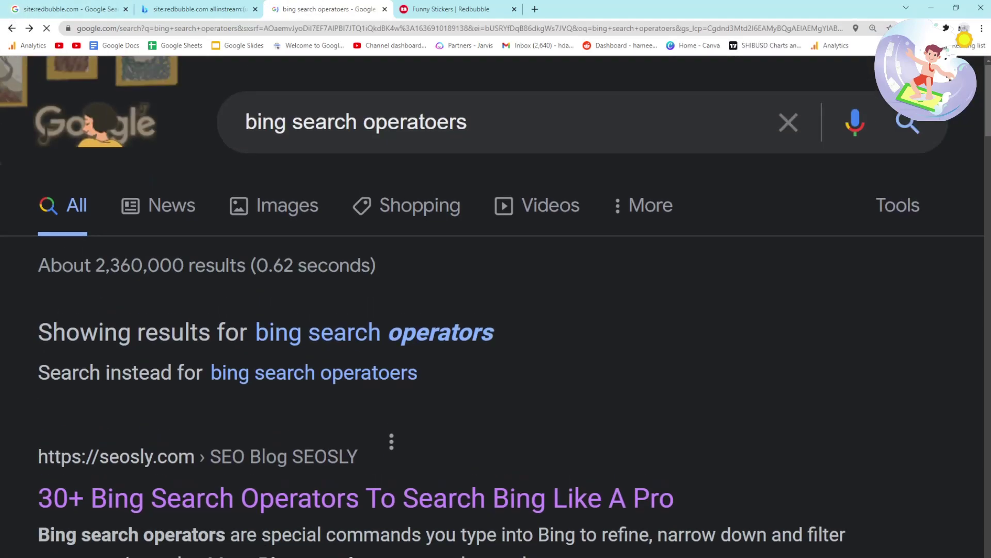
pyautogui.hotkey('alt', 'Right')
pyautogui.scroll(-2, 577, 310)
pyautogui.hotkey('ctrl', 'f')
pyautogui.write('steam')
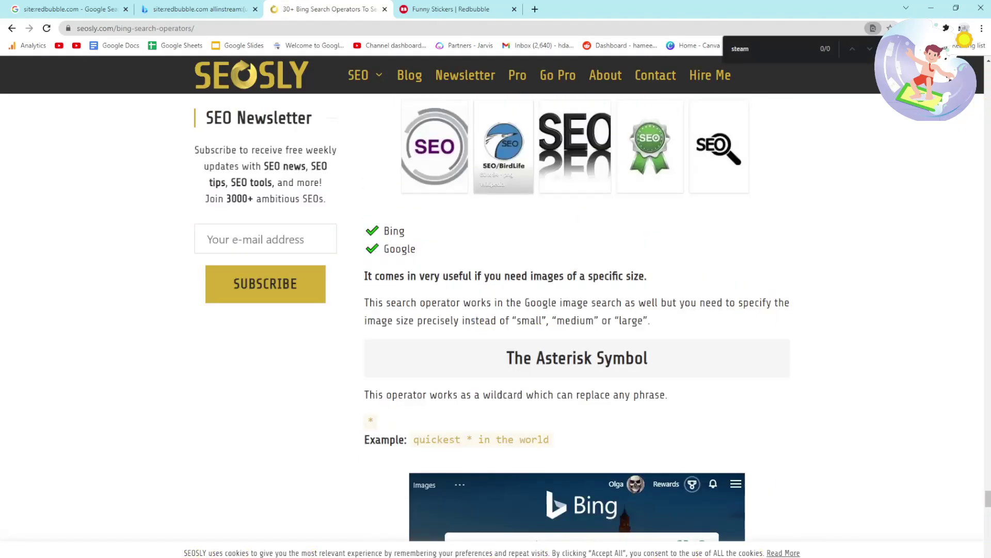
pyautogui.write('stream')
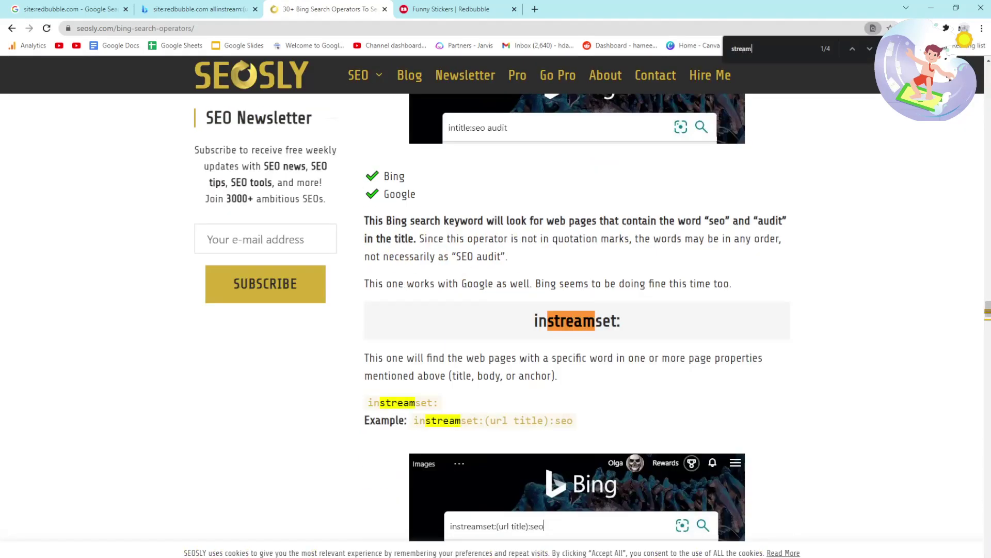
# Search Bing for site:redbubble.com instreamset:(url)/shop/, and rerun the search with a colon added before /shop/.
pyautogui.click(199, 9)
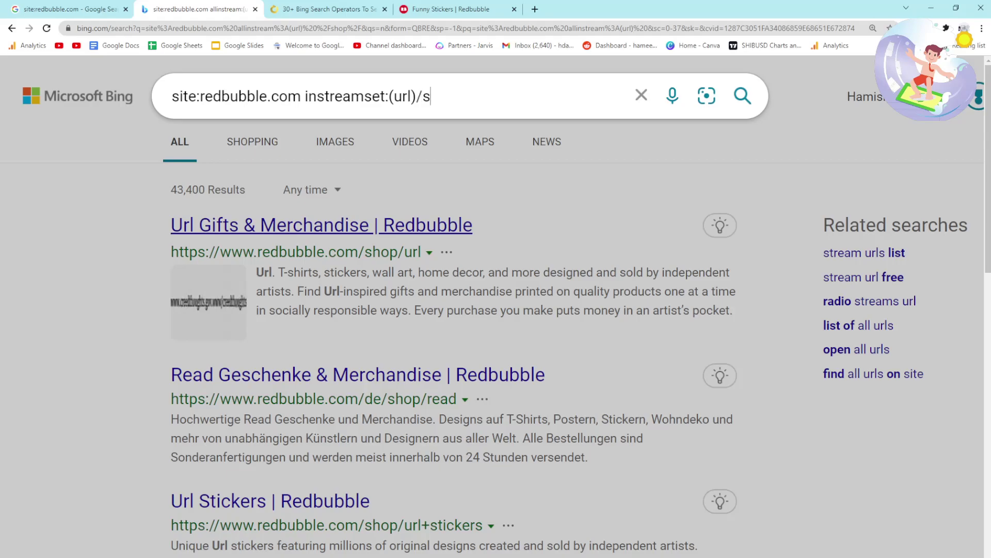
pyautogui.press('Return')
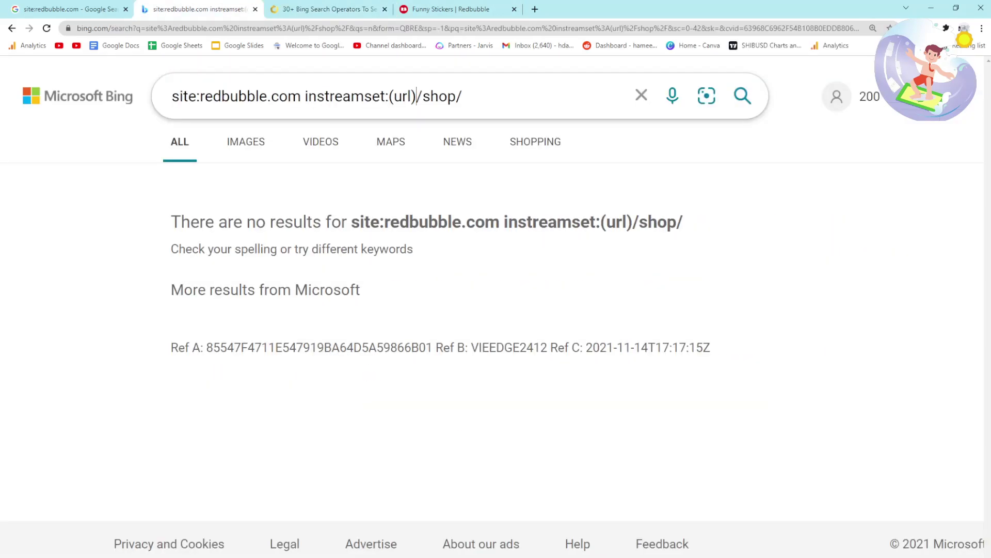
pyautogui.click(416, 96)
pyautogui.write(':')
pyautogui.press('Return')
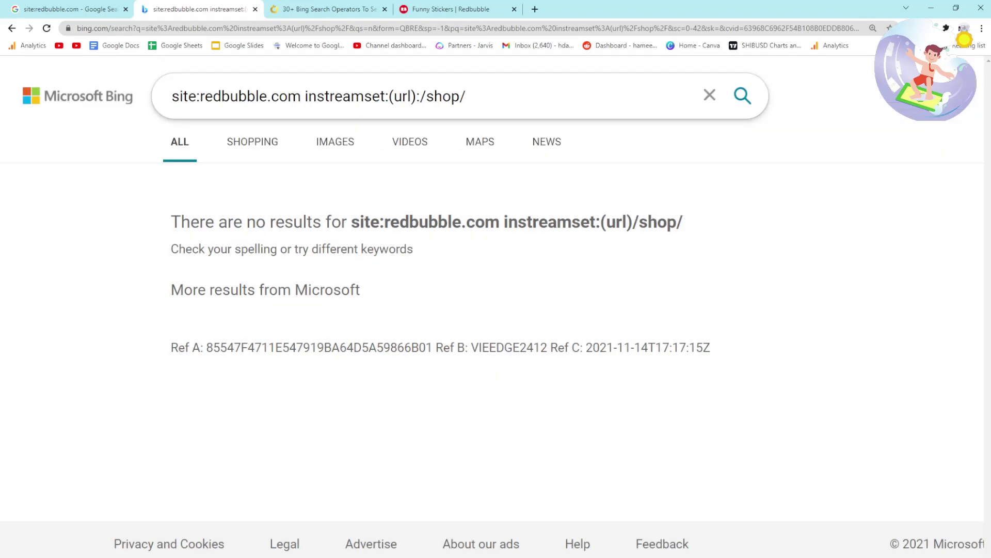
# Look through the instreamset results in Bing and filter them by the past month.
pyautogui.scroll(-10, 454, 310)
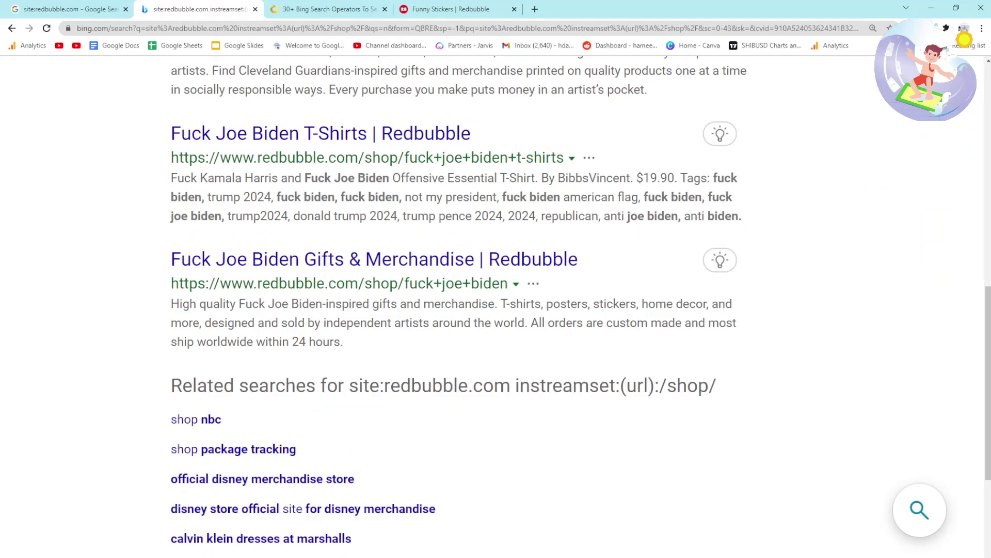
pyautogui.scroll(-4, 454, 309)
pyautogui.scroll(15, 455, 310)
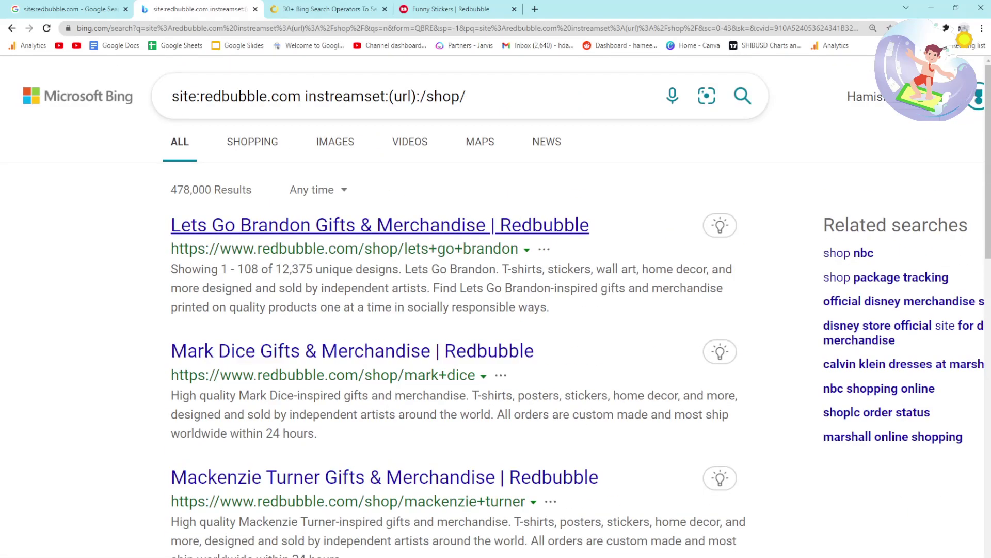
pyautogui.click(317, 189)
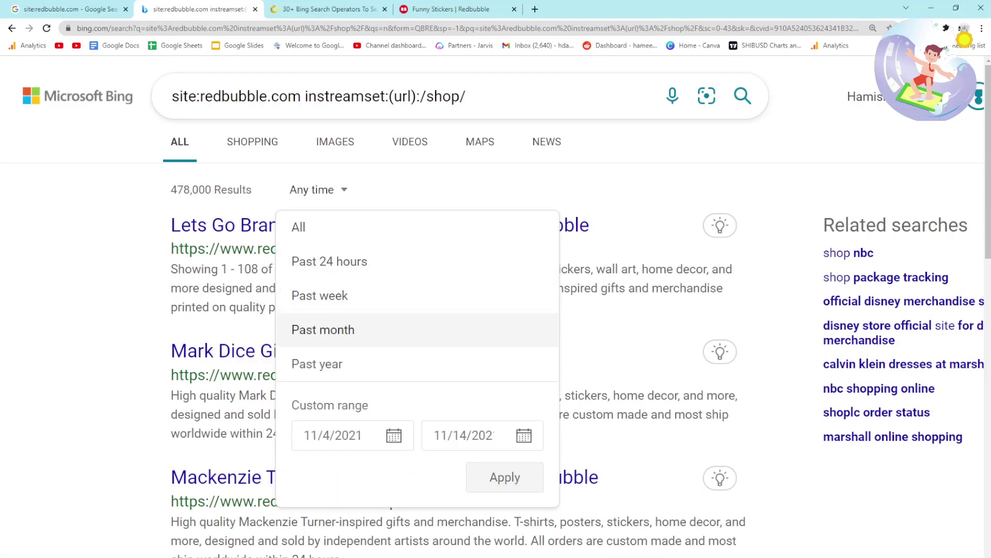
pyautogui.click(324, 328)
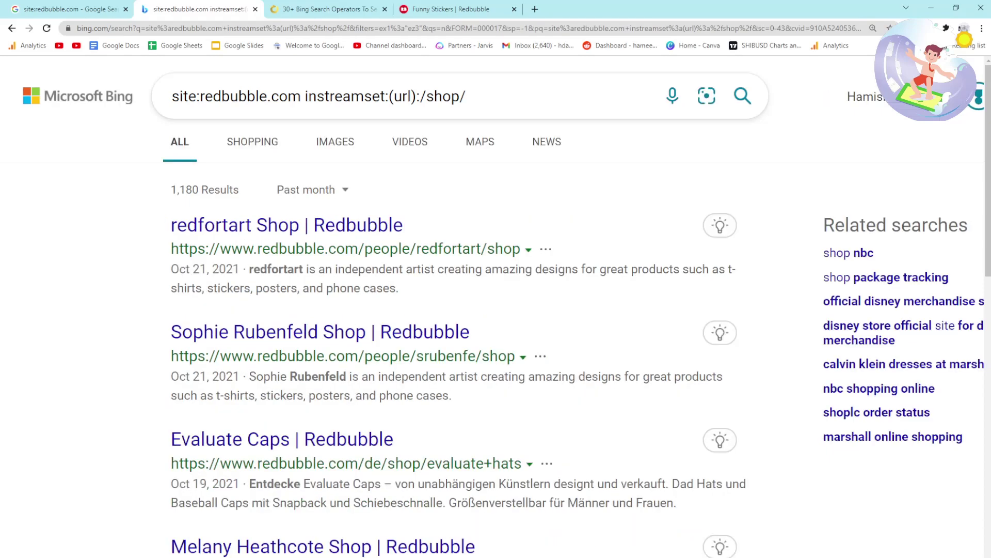
# Exclude people pages by adding -people to the Bing query, and run the search.
pyautogui.click(467, 96)
pyautogui.write('-people')
pyautogui.press('Return')
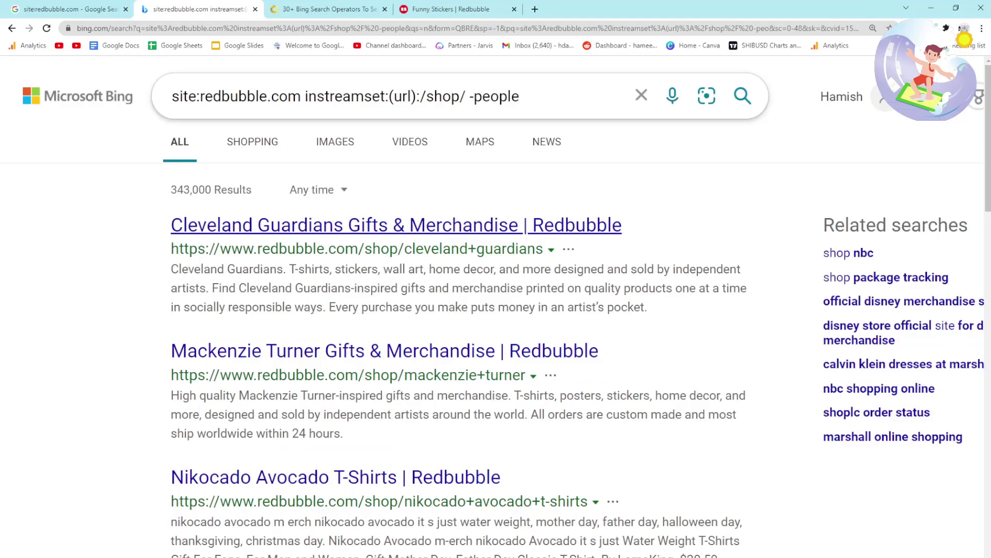
# Open the Bvg Geschenke & Merchandise result in a new tab and switch to it.
pyautogui.scroll(-20, 496, 310)
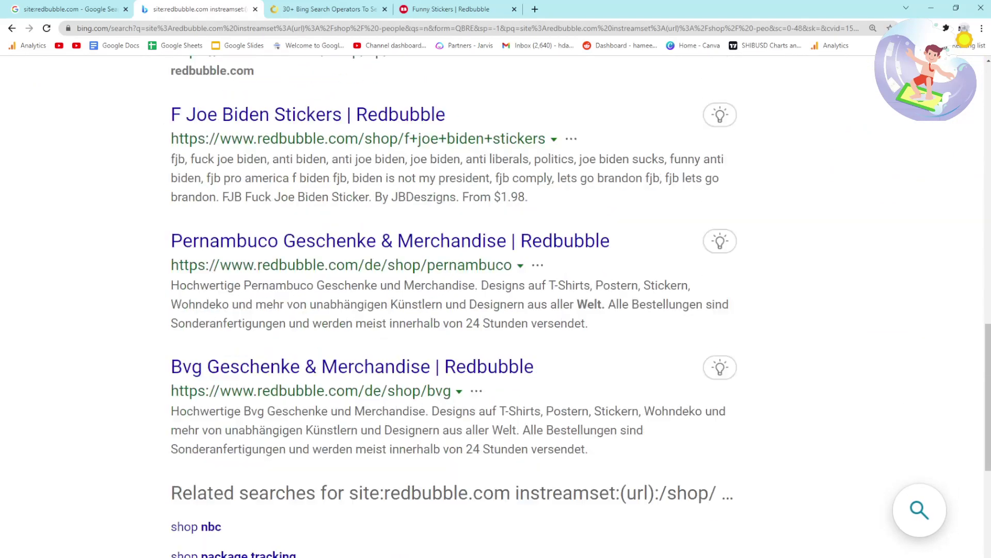
pyautogui.scroll(-3, 496, 310)
pyautogui.scroll(-4, 449, 304)
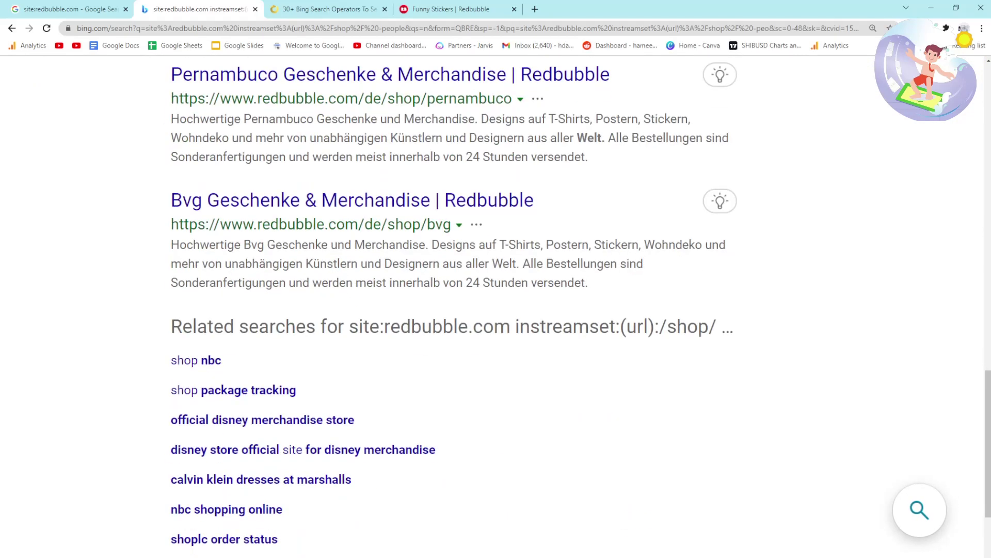
pyautogui.middleClick(352, 200)
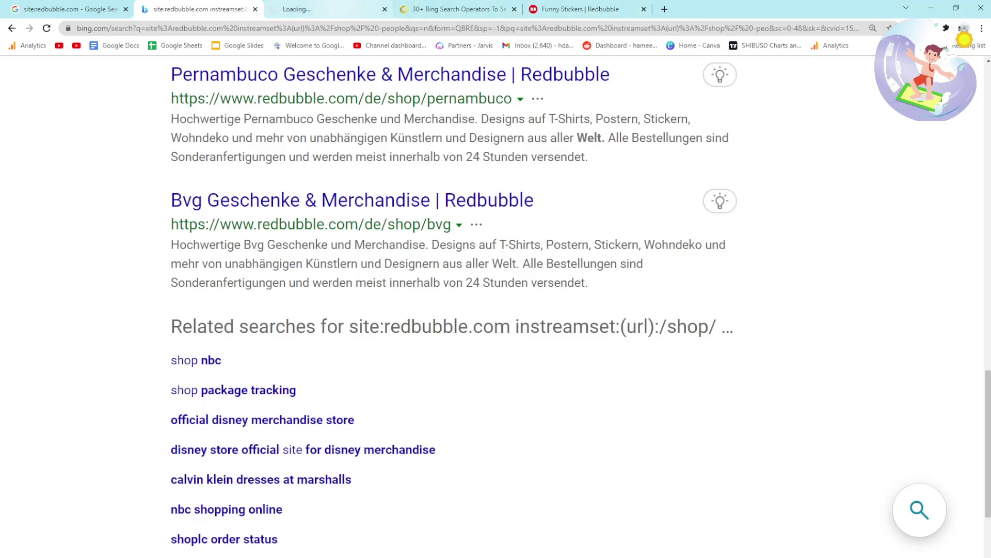
pyautogui.click(329, 9)
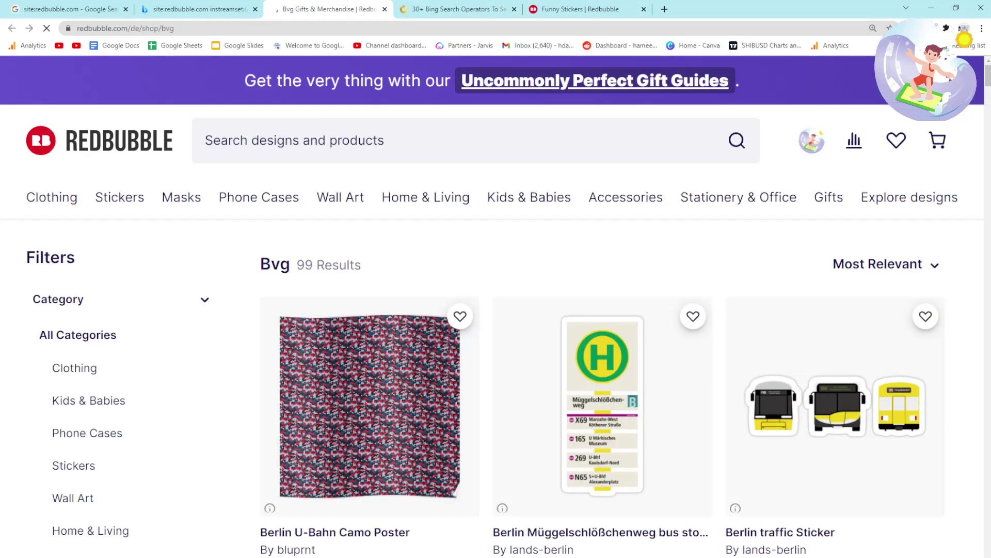
# Return to the Bing results and look through the /shop/ listings on results page 5.
pyautogui.hotkey('ctrl', 'shift', 'Tab')
pyautogui.scroll(-3, 303, 463)
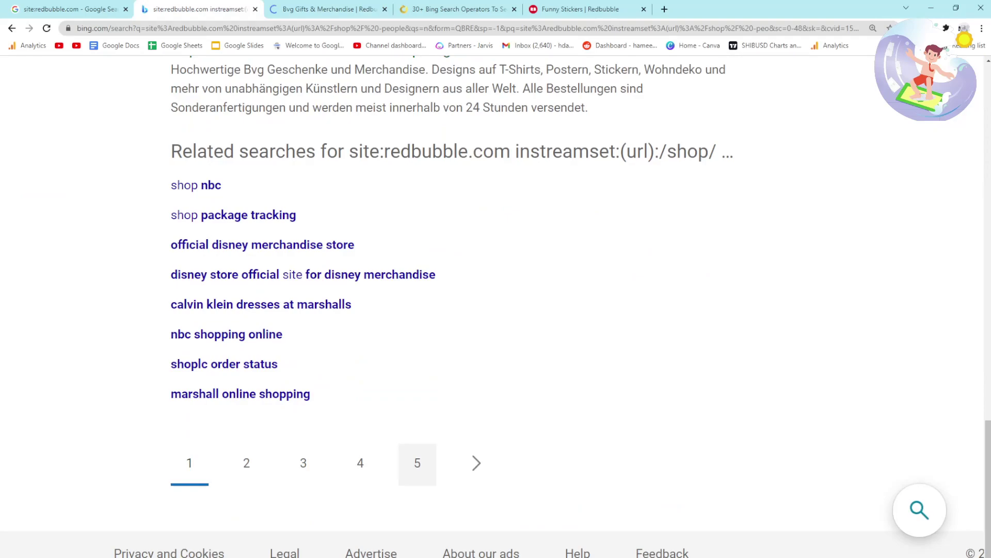
pyautogui.click(417, 463)
pyautogui.scroll(-15, 458, 310)
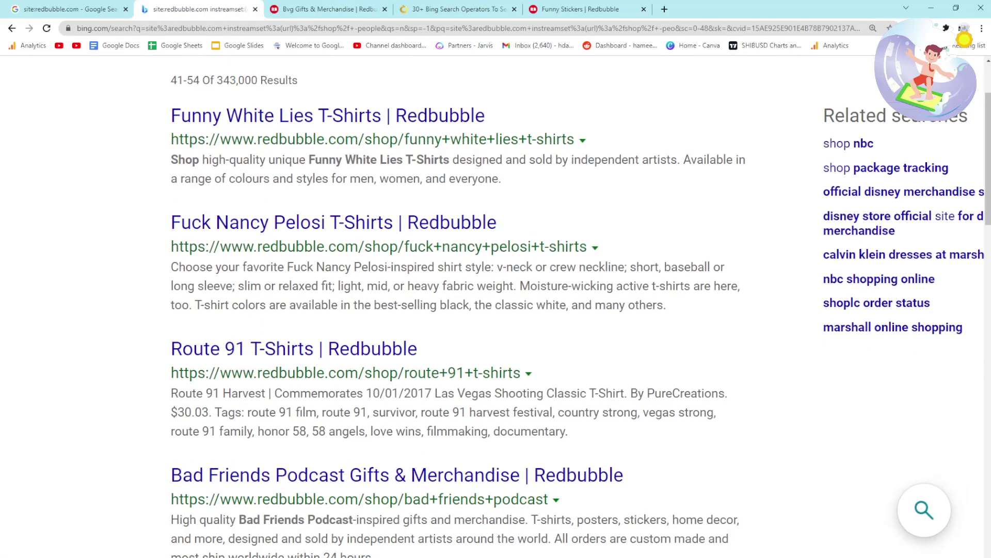
pyautogui.scroll(-10, 459, 310)
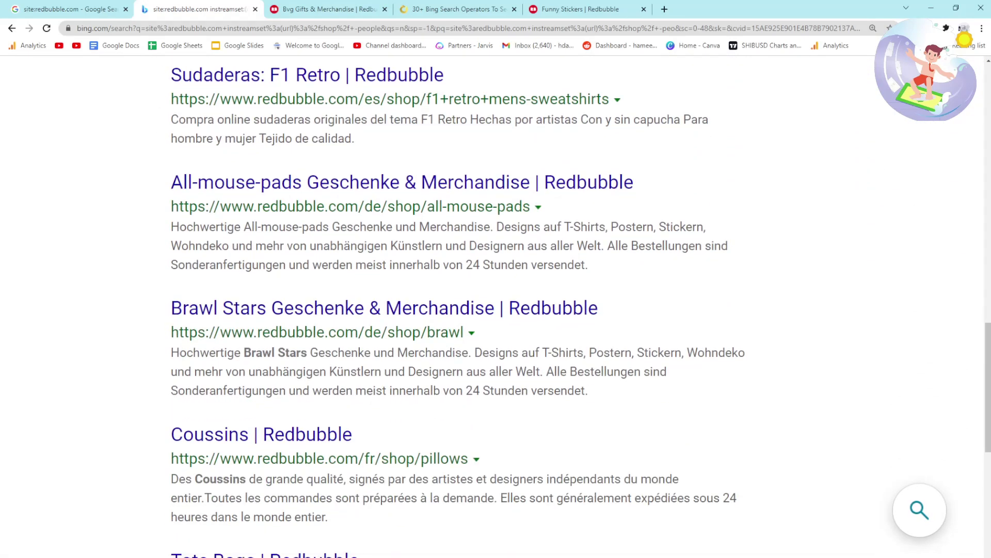
pyautogui.scroll(20, 458, 310)
pyautogui.scroll(1, 459, 227)
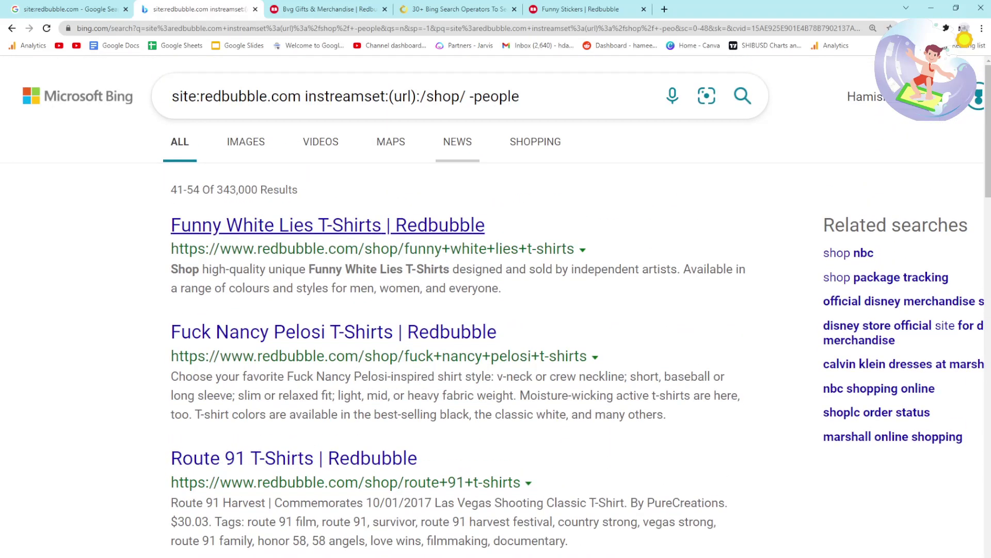
pyautogui.click(519, 96)
pyautogui.moveTo(267, 96); pyautogui.dragTo(172, 96)
pyautogui.press('Escape')
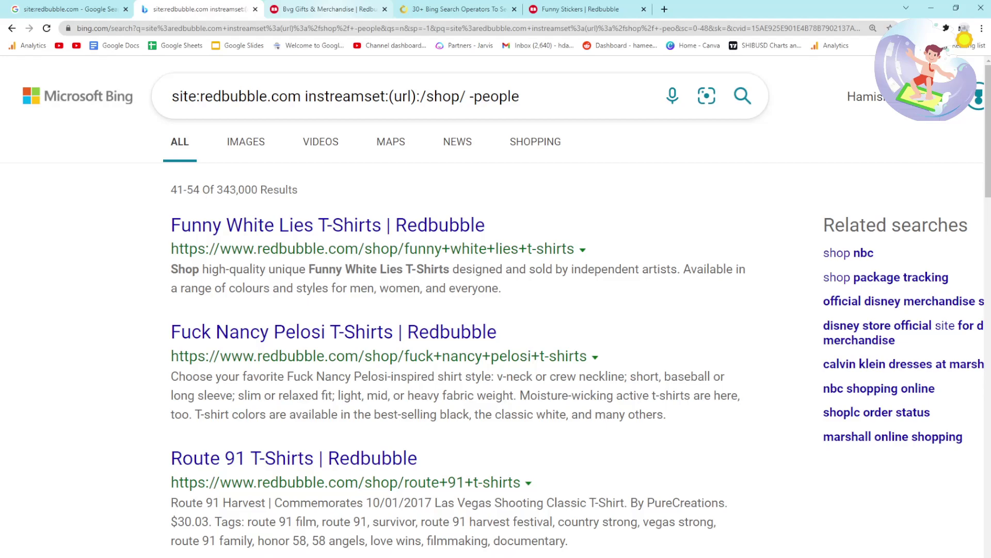
pyautogui.scroll(-15, 459, 310)
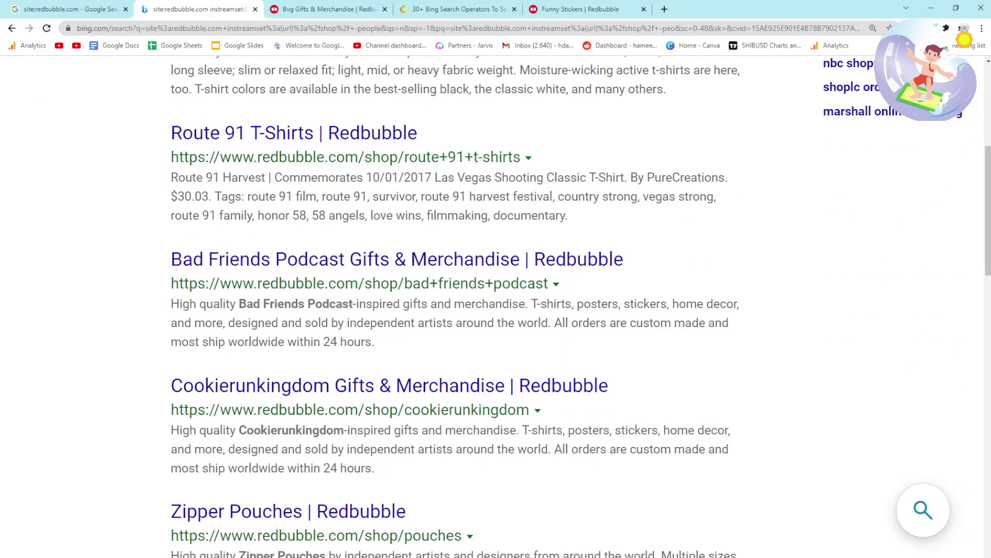
pyautogui.scroll(-8, 458, 309)
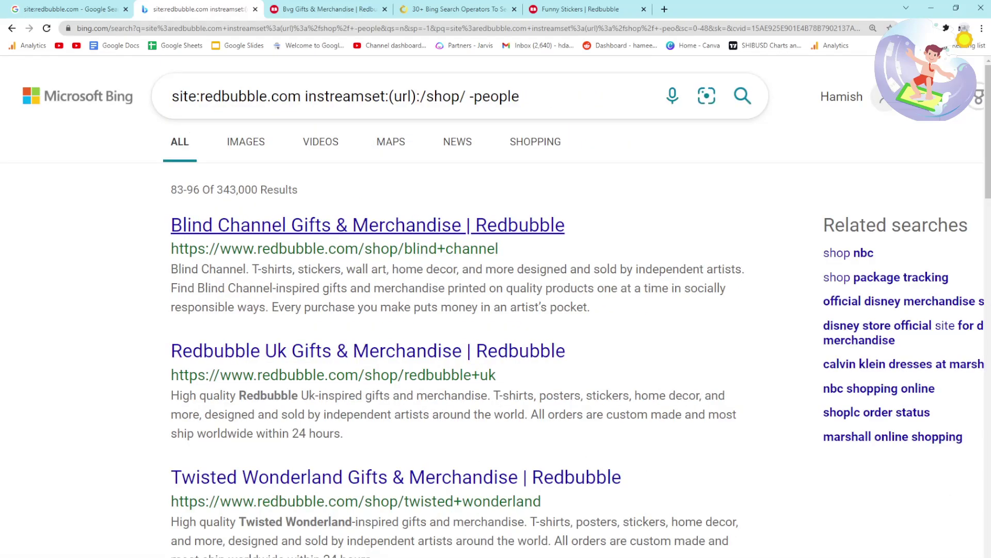
# Look through the Redbubble shop listings on Bing results pages 7, 9 and 11.
pyautogui.scroll(-20, 459, 310)
pyautogui.scroll(-2, 589, 464)
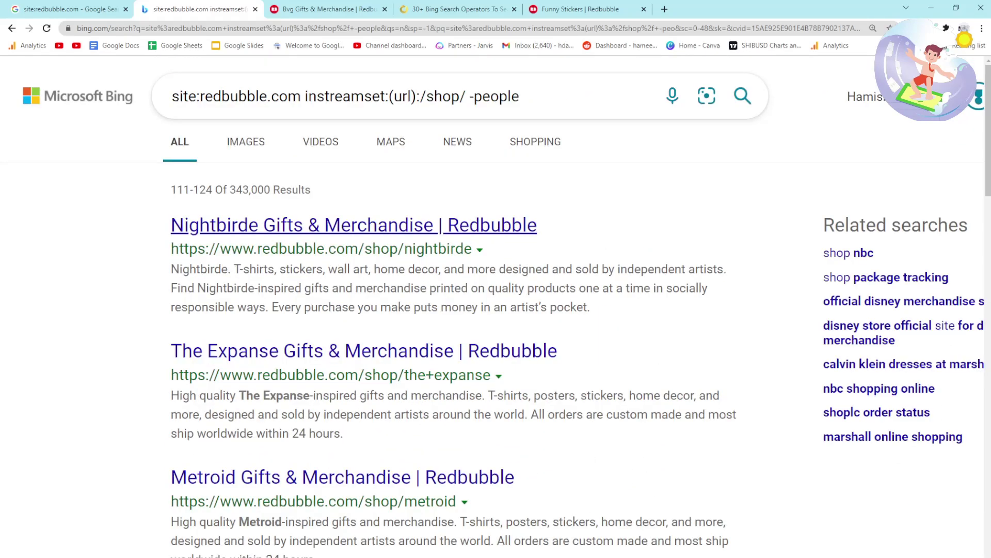
pyautogui.scroll(-15, 459, 310)
pyautogui.scroll(-7, 459, 309)
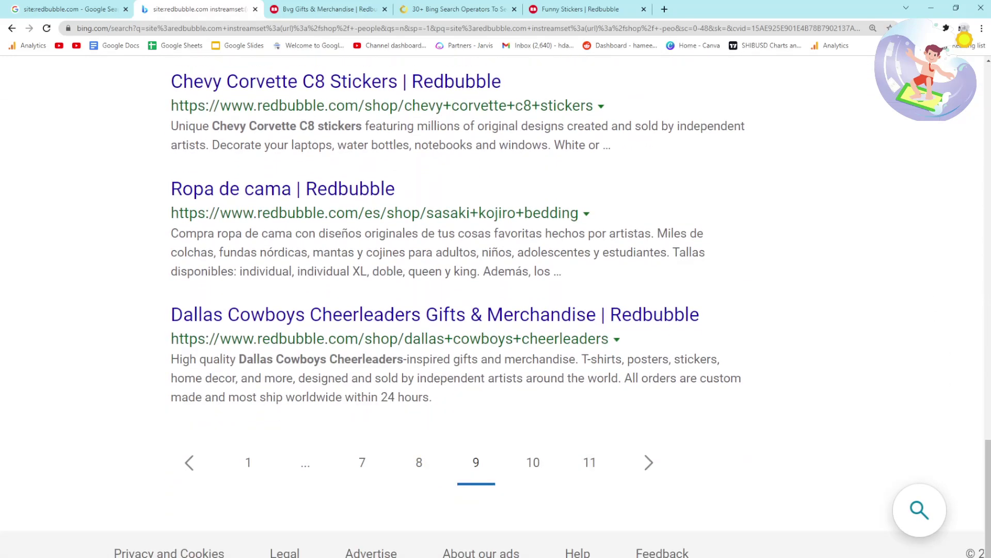
pyautogui.click(533, 462)
pyautogui.scroll(-5, 533, 462)
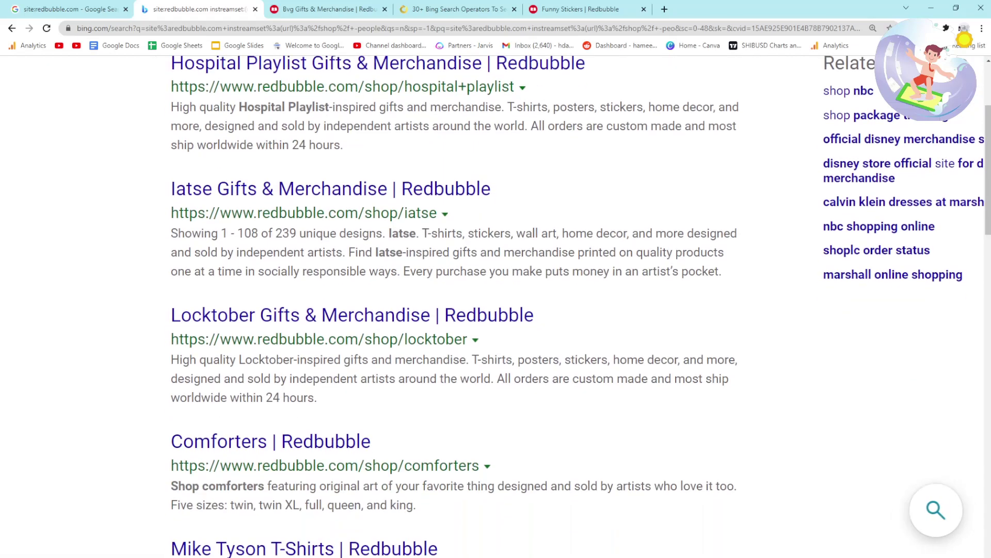
pyautogui.scroll(-3, 459, 309)
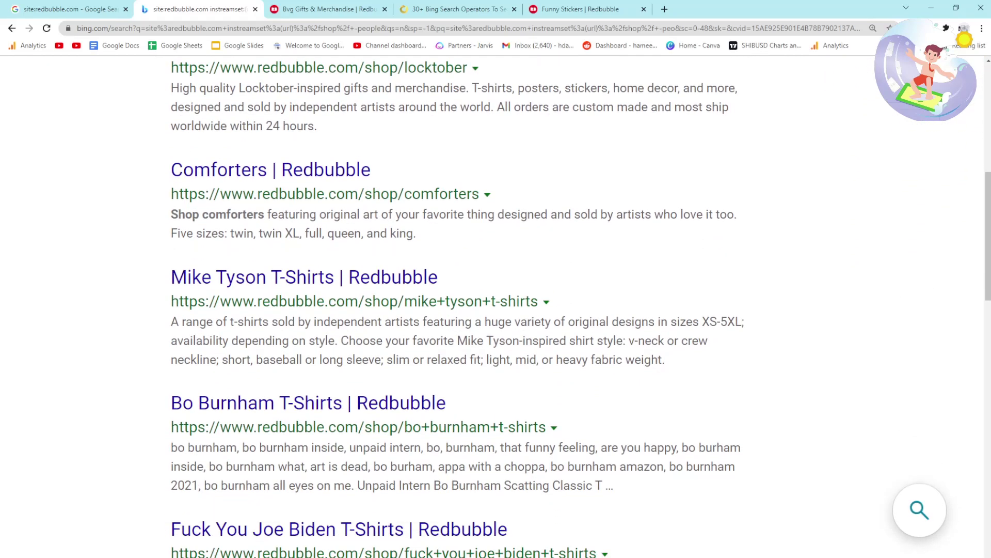
pyautogui.scroll(-6, 458, 310)
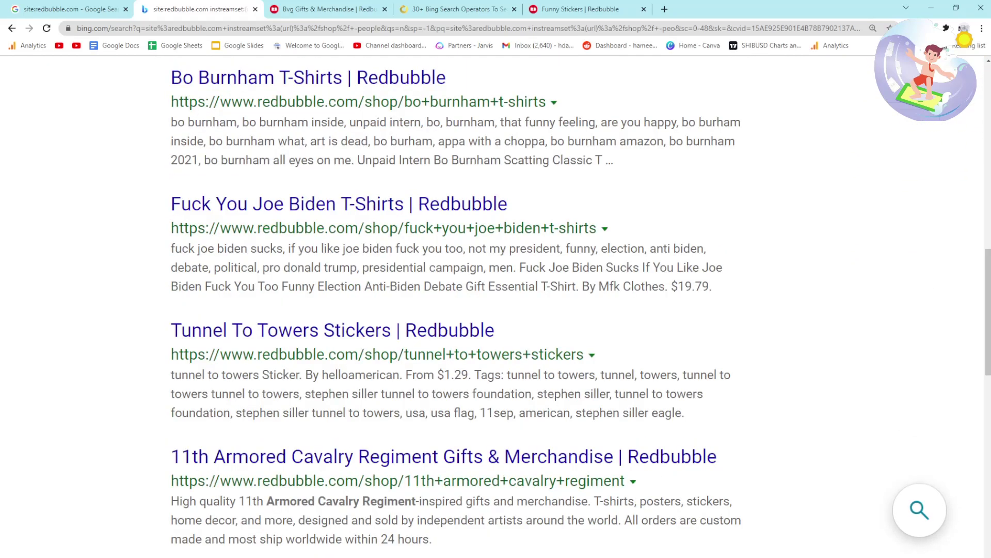
pyautogui.scroll(-1, 459, 310)
pyautogui.scroll(-2, 459, 309)
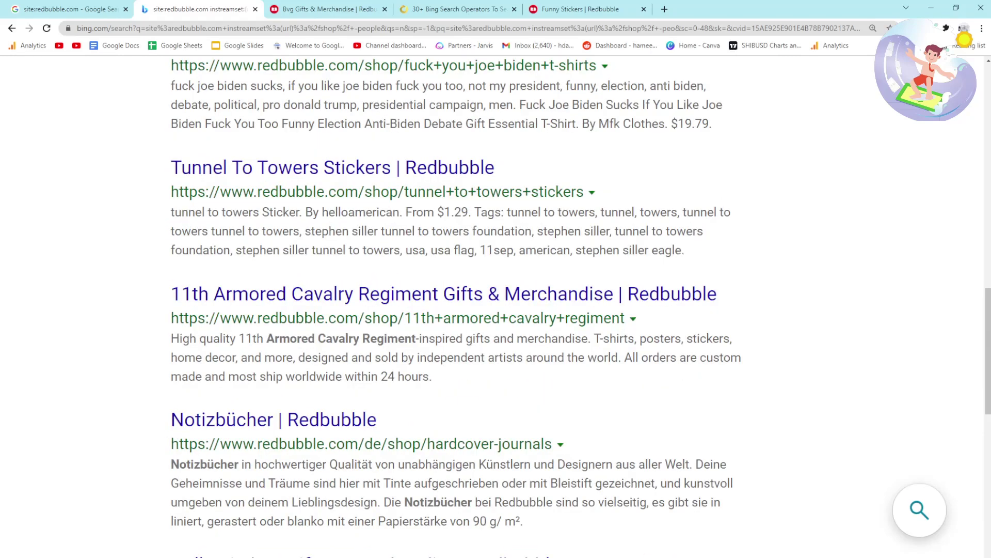
pyautogui.scroll(-6, 459, 310)
pyautogui.scroll(-6, 590, 462)
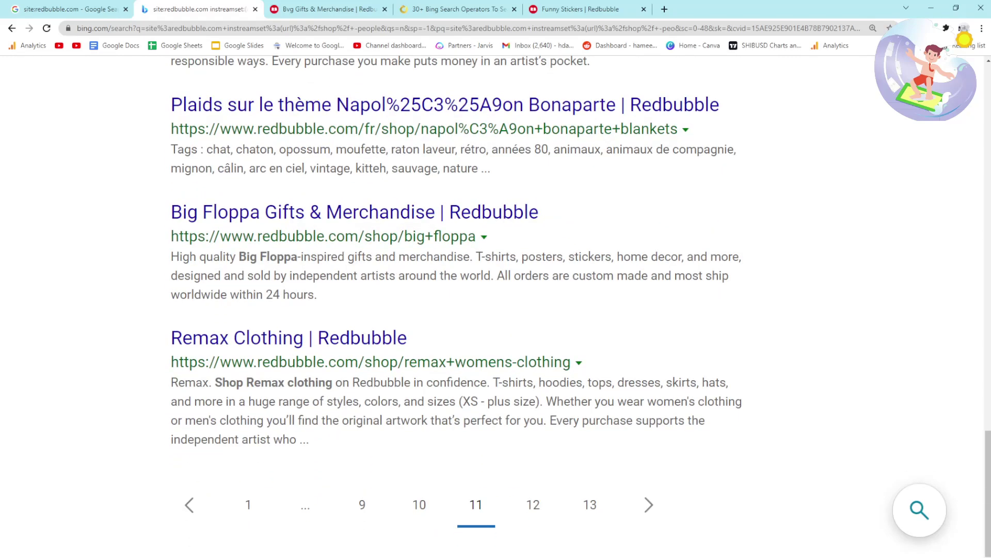
# Open results page 13 and look through its Redbubble shop listings.
pyautogui.click(590, 463)
pyautogui.scroll(-9, 590, 310)
pyautogui.scroll(-6, 591, 309)
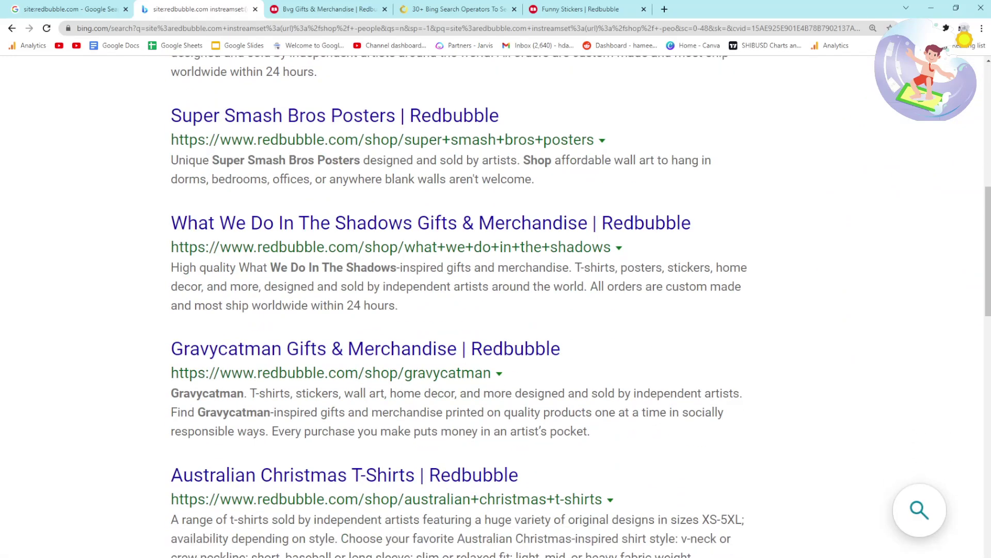
pyautogui.scroll(-4, 496, 310)
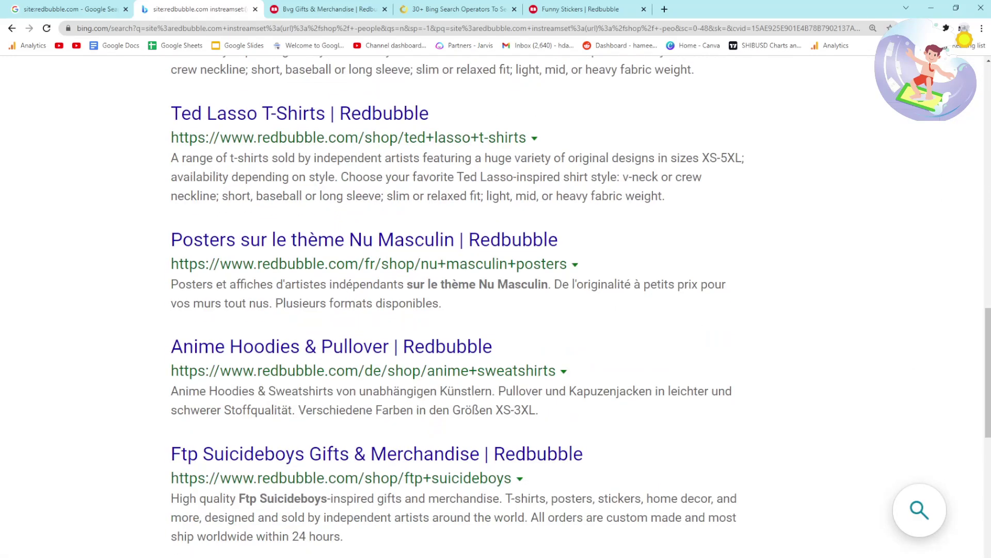
pyautogui.scroll(-10, 590, 462)
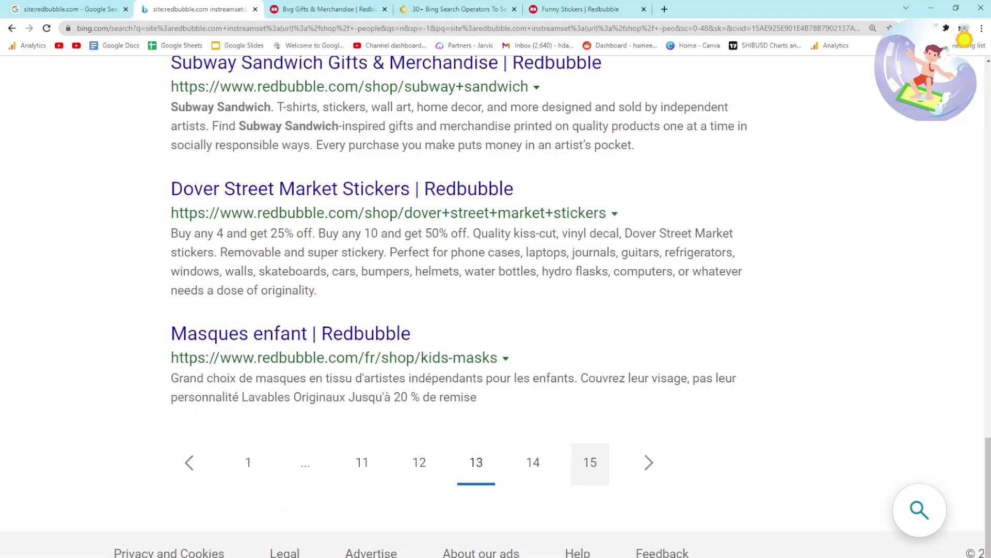
# From results page 15, open the Cedar Point result in a new tab and place that tab directly after the Bing tab.
pyautogui.click(590, 462)
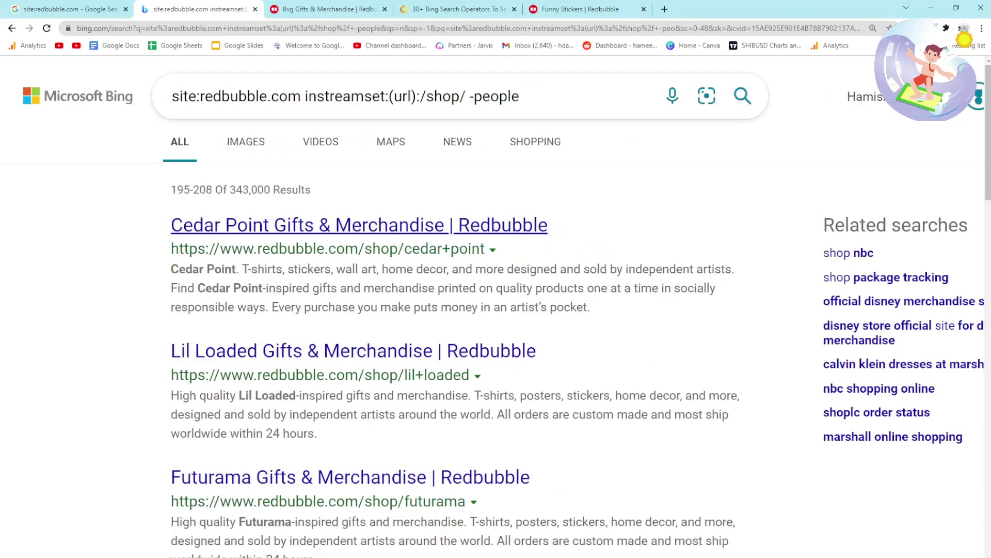
pyautogui.middleClick(362, 224)
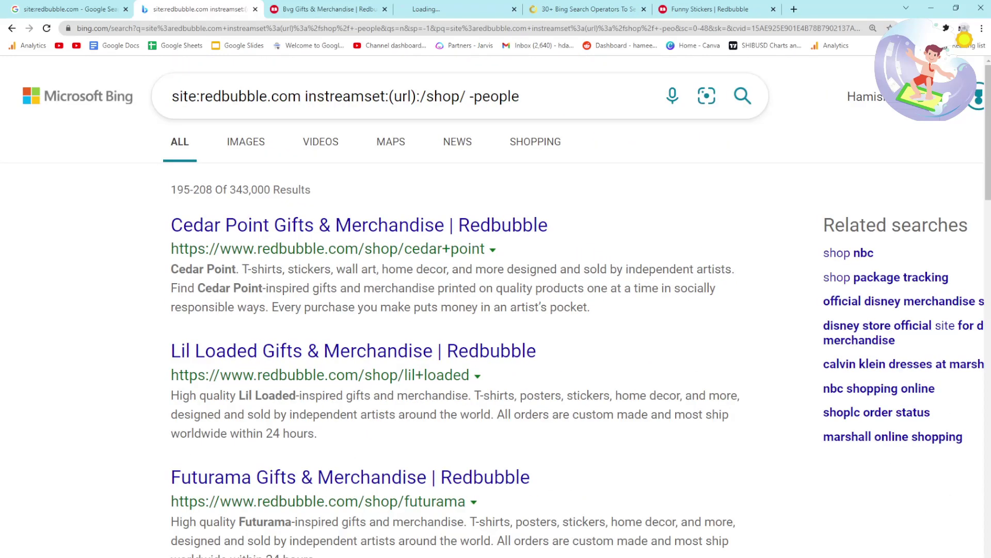
pyautogui.moveTo(458, 9); pyautogui.dragTo(295, 9)
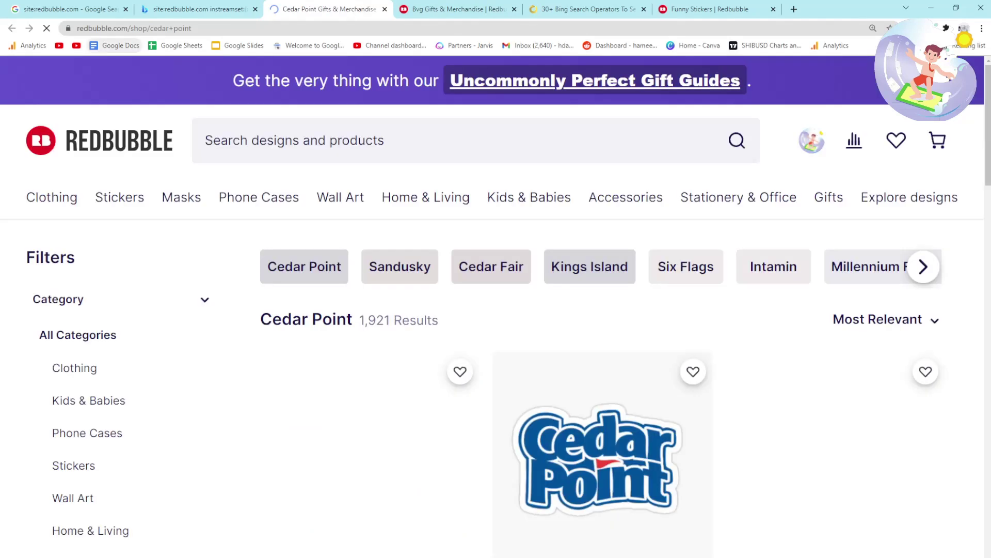
# Return to the Bing tab and look through the shop listings on results pages 15 and 17.
pyautogui.click(196, 8)
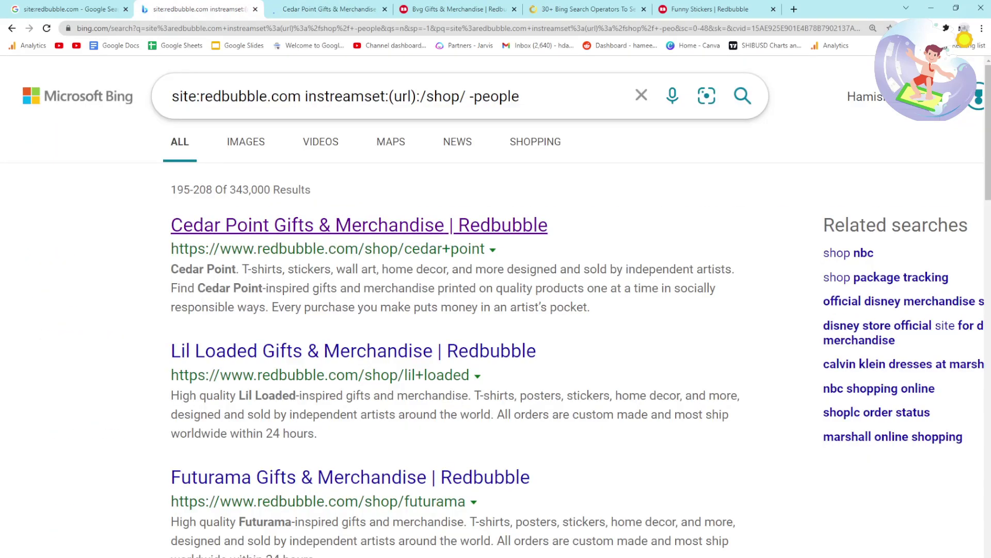
pyautogui.scroll(-12, 496, 306)
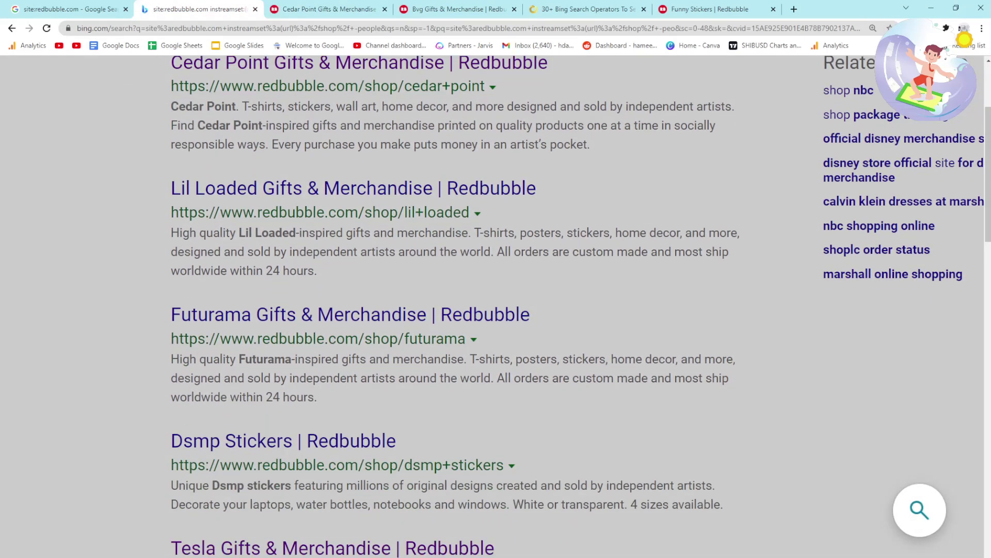
pyautogui.scroll(-5, 495, 307)
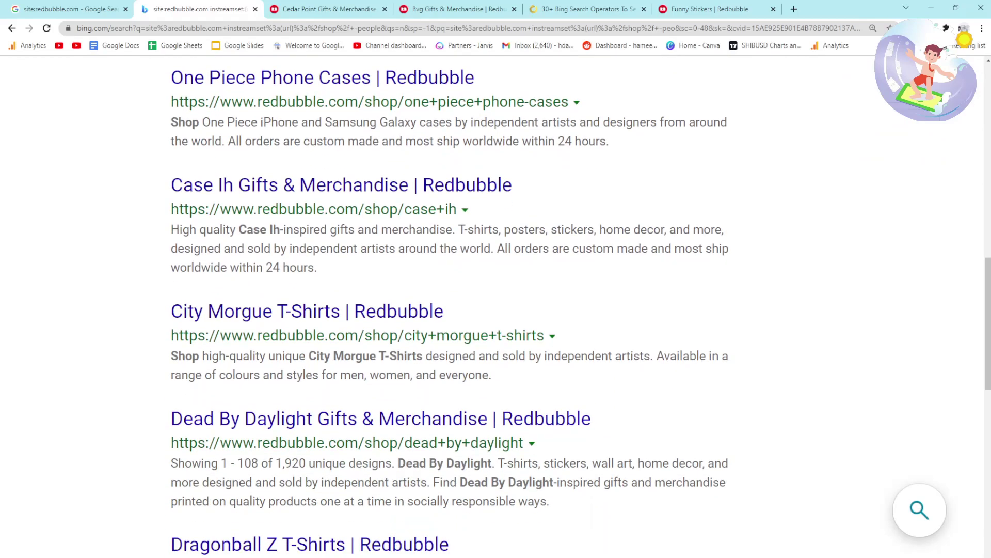
pyautogui.scroll(-11, 495, 307)
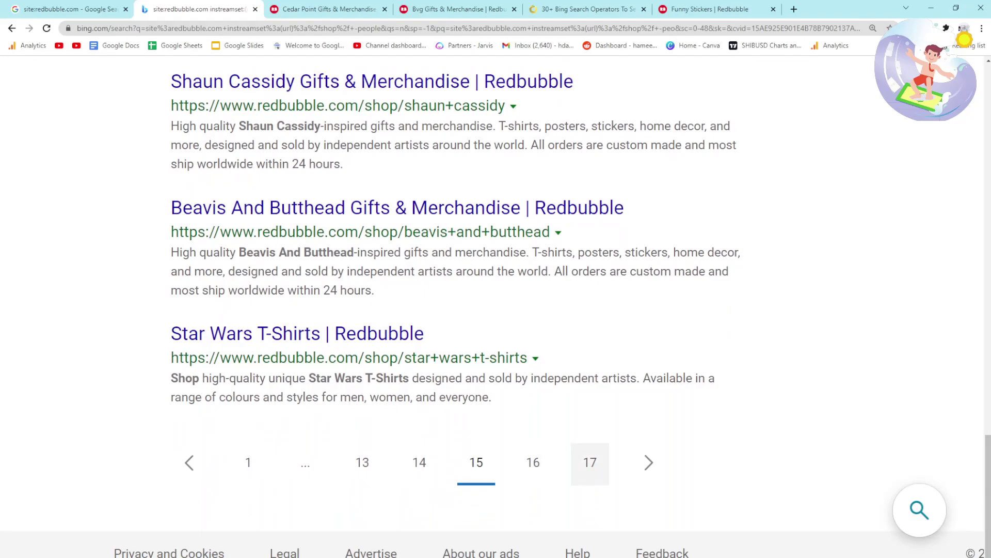
pyautogui.click(591, 462)
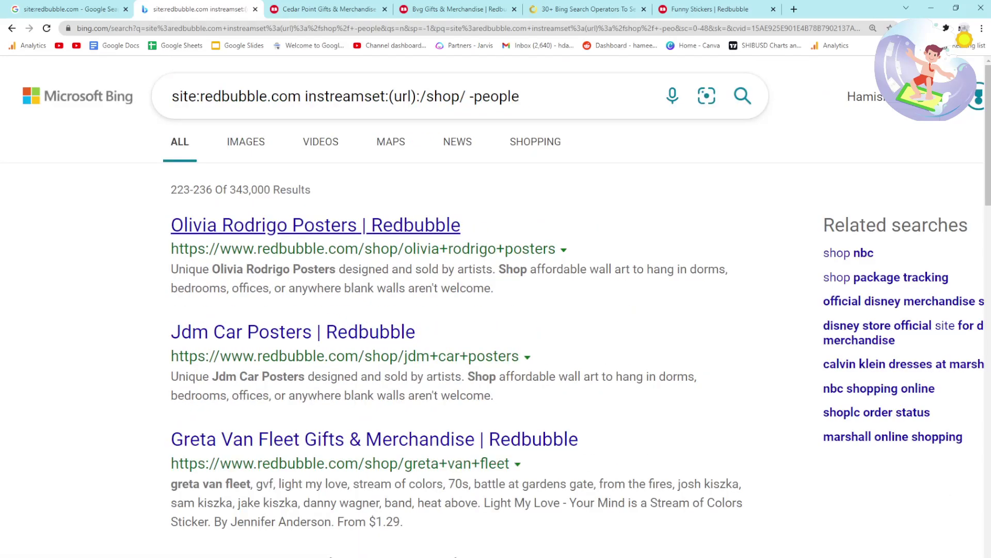
pyautogui.scroll(-9, 495, 307)
pyautogui.scroll(6, 496, 307)
pyautogui.scroll(3, 496, 307)
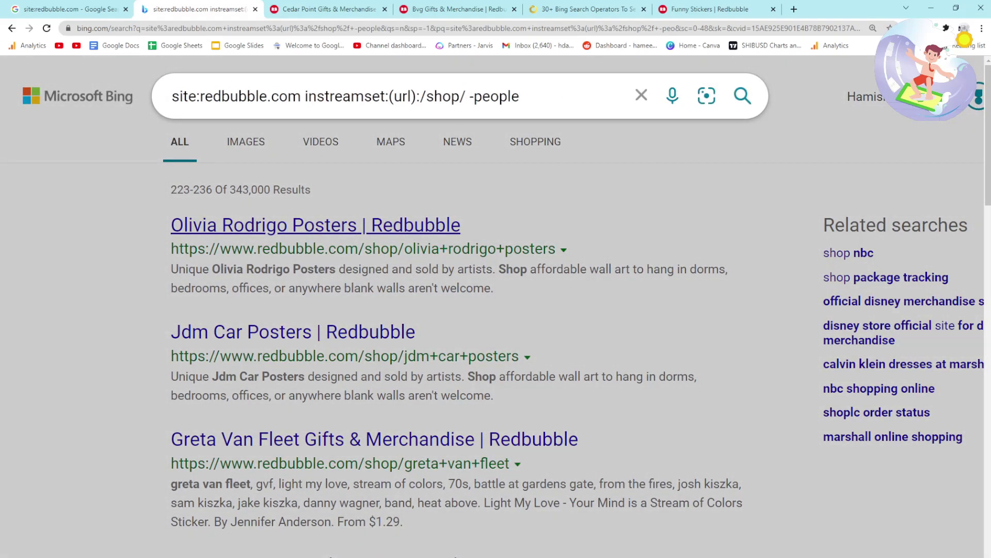
pyautogui.press('Escape')
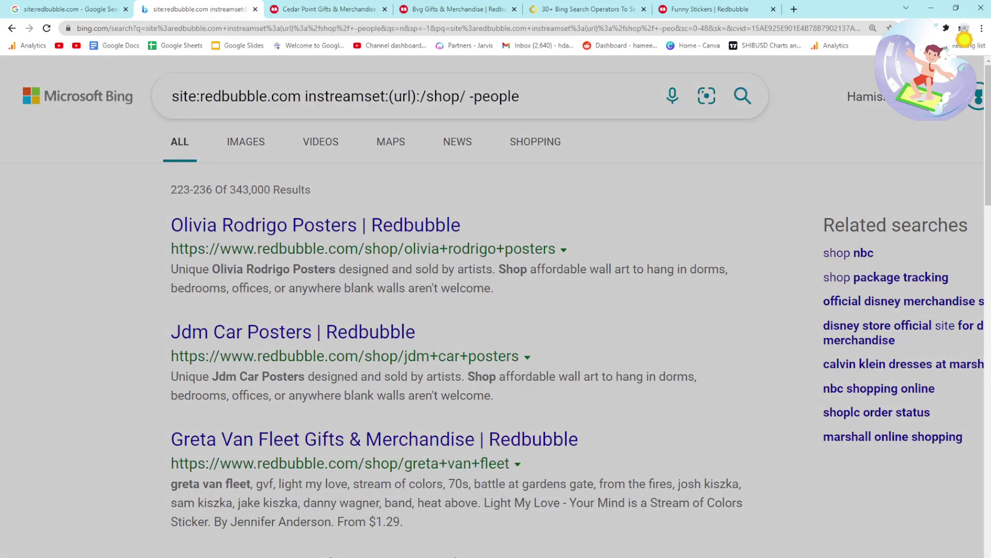
pyautogui.scroll(-20, 496, 306)
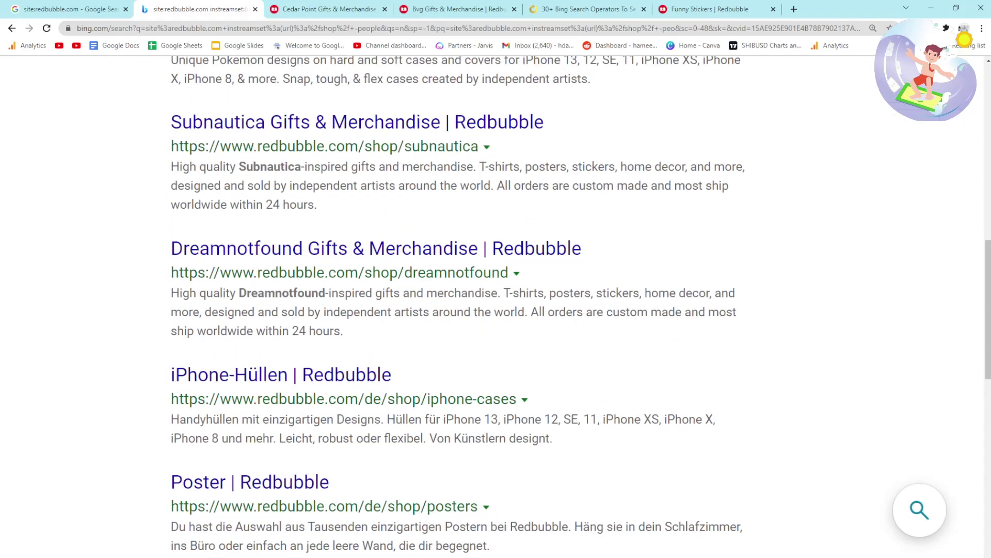
# Open results page 19 and examine the URL of the help.redbubble.com article listed among the shop pages.
pyautogui.click(590, 463)
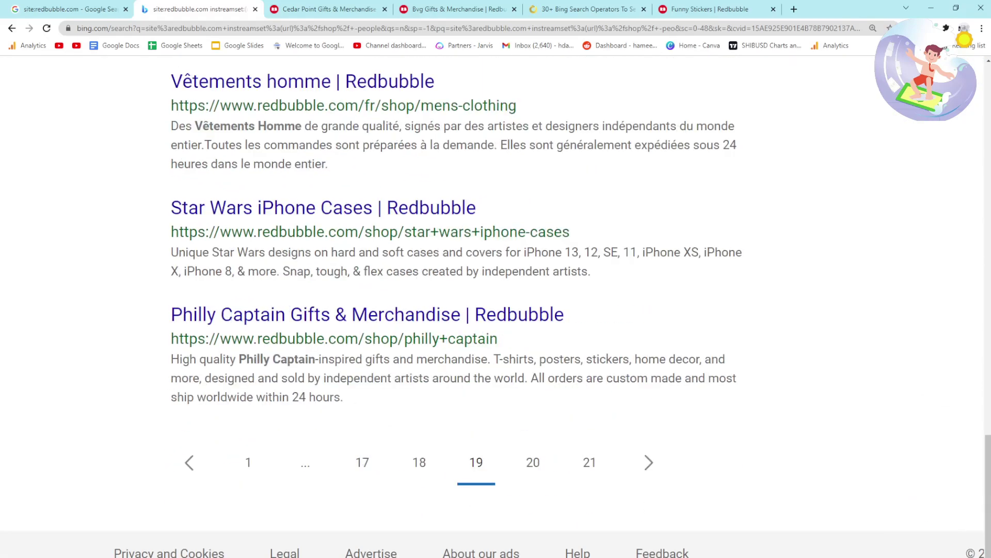
pyautogui.scroll(-8, 495, 307)
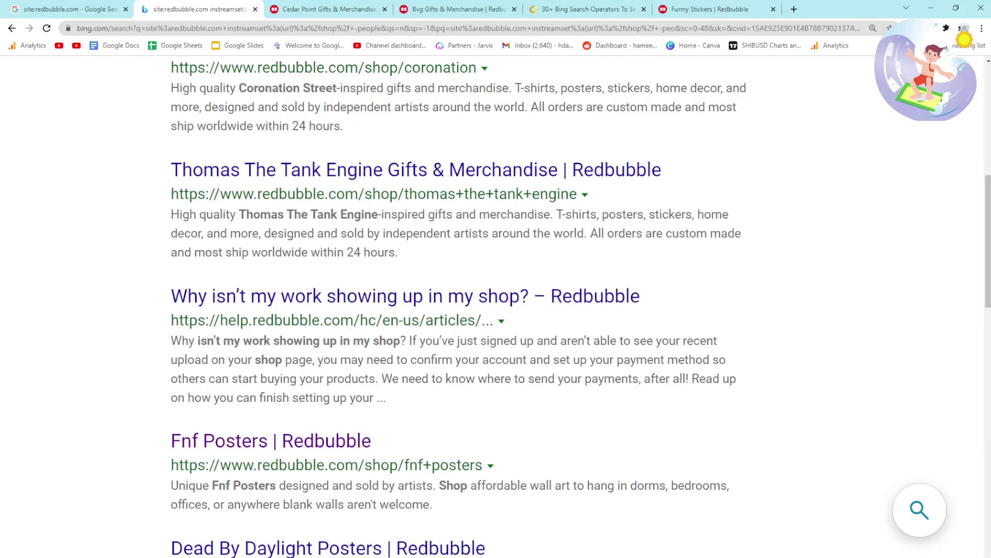
pyautogui.moveTo(171, 320); pyautogui.dragTo(468, 320)
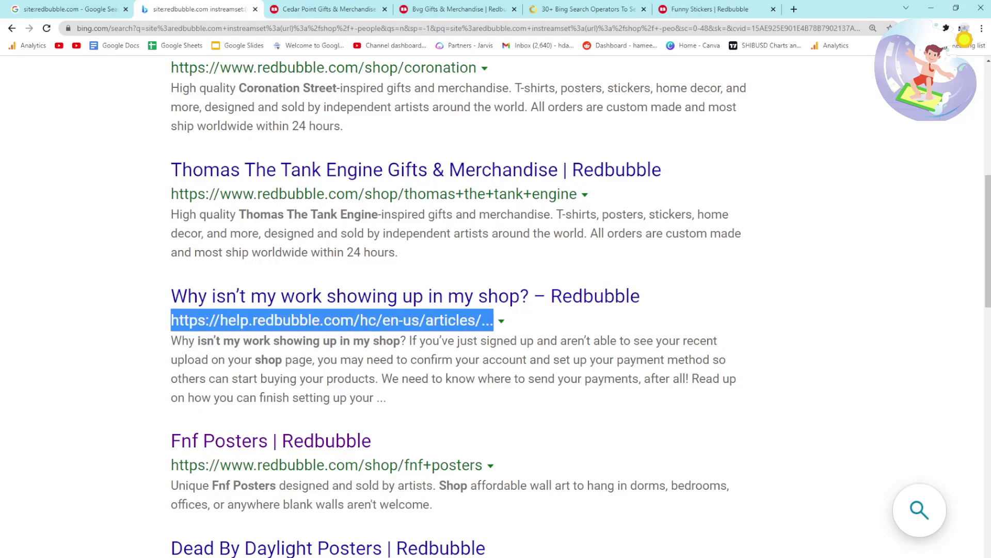
pyautogui.click(493, 269)
pyautogui.scroll(8, 493, 268)
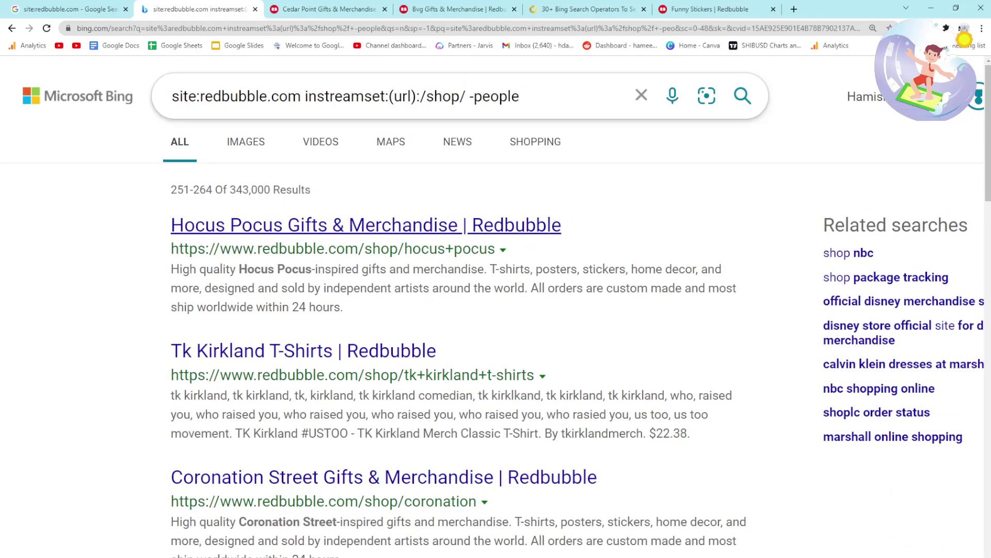
pyautogui.click(200, 97)
pyautogui.write('www.')
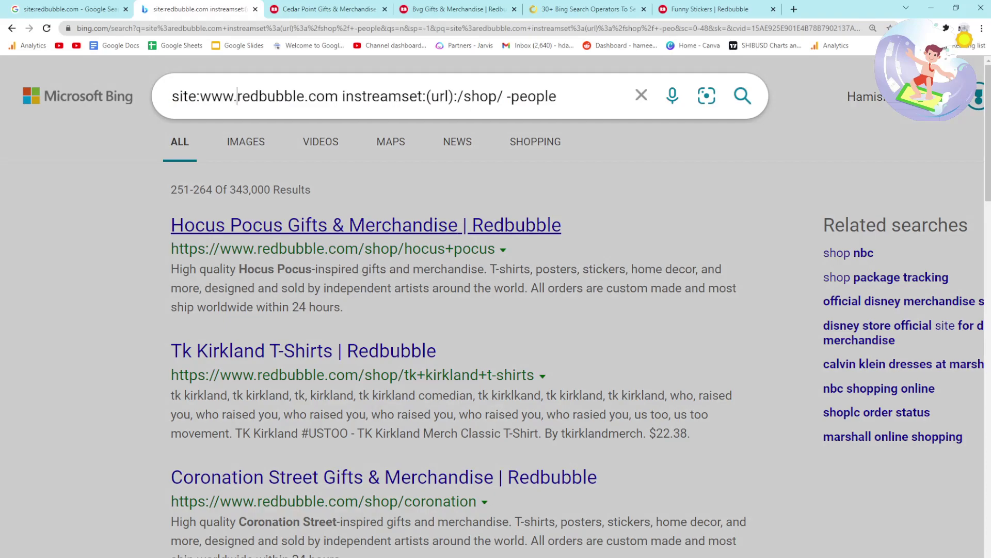
pyautogui.press('Return')
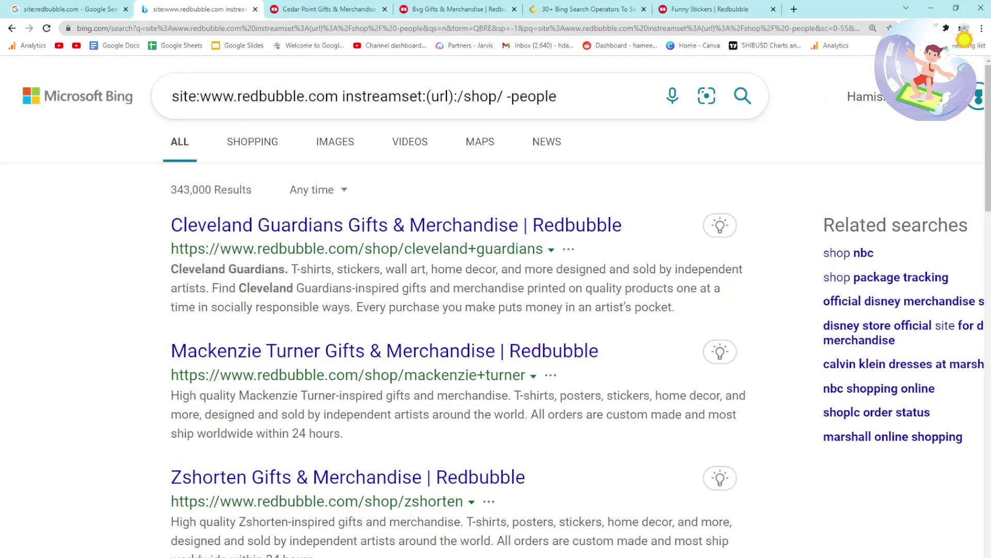
pyautogui.click(317, 189)
pyautogui.click(330, 261)
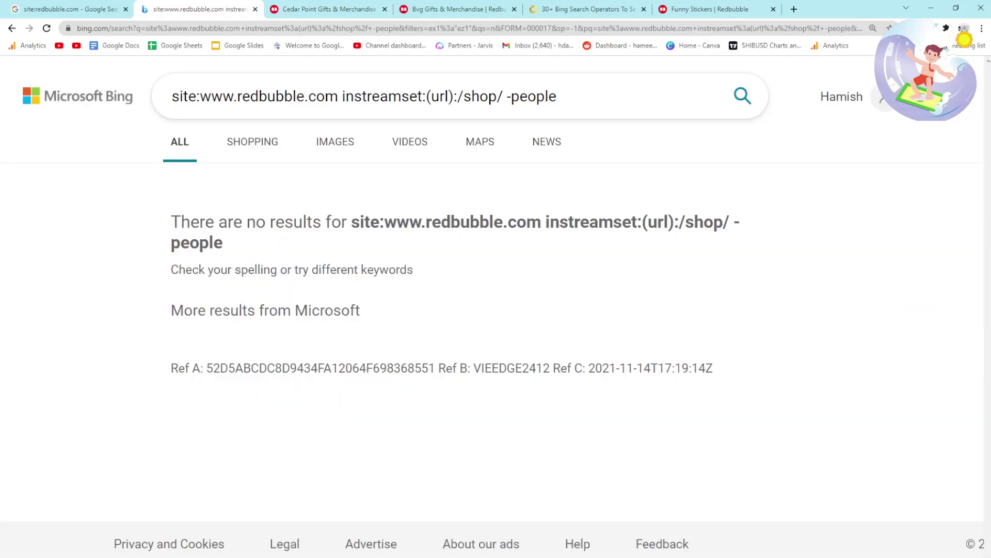
# Go back to the unfiltered Bing results and limit them to the past week.
pyautogui.click(11, 29)
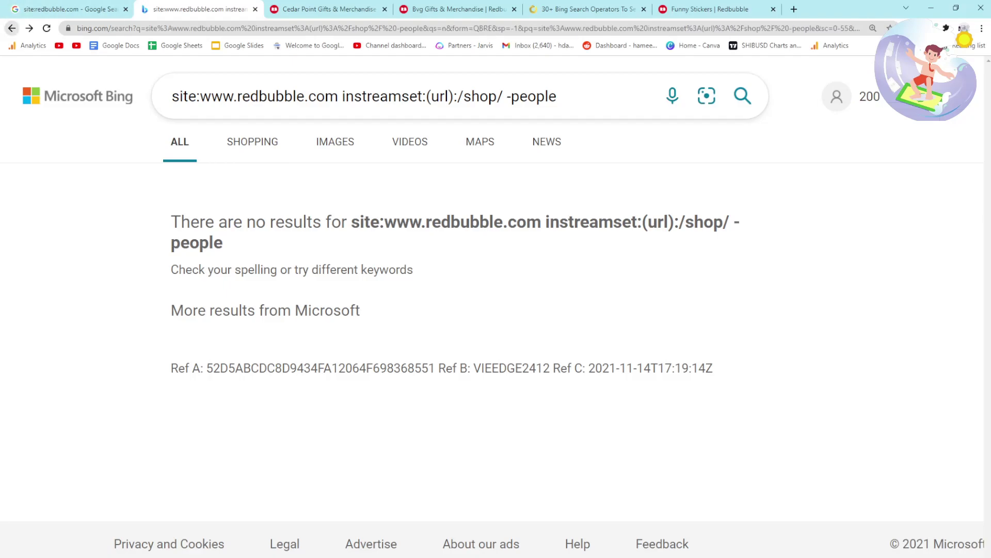
pyautogui.click(317, 189)
pyautogui.click(320, 296)
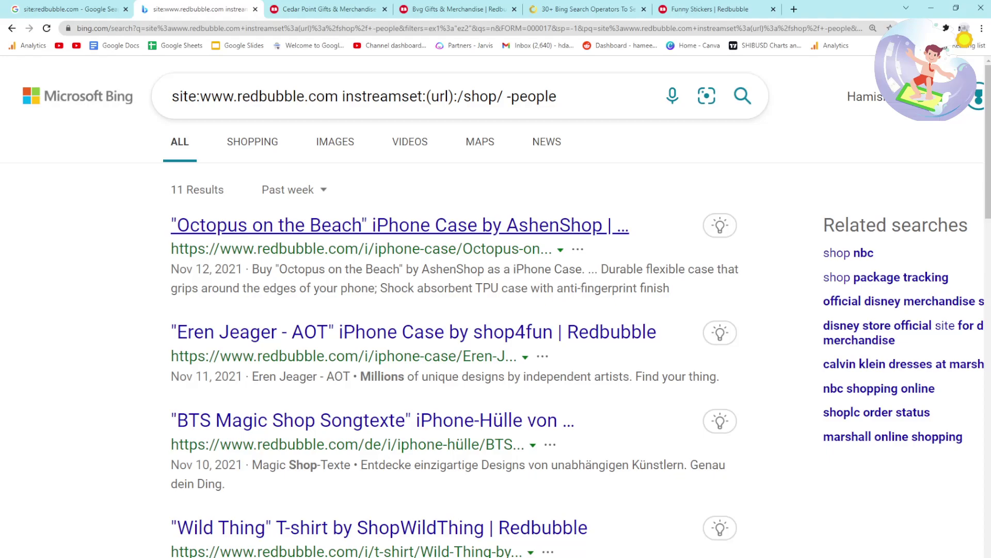
# Open the Eren Jeager - AOT iPhone Case result in a new tab and place that tab directly after the Bing tab.
pyautogui.scroll(-3, 317, 175)
pyautogui.rightClick(317, 175)
pyautogui.click(362, 185)
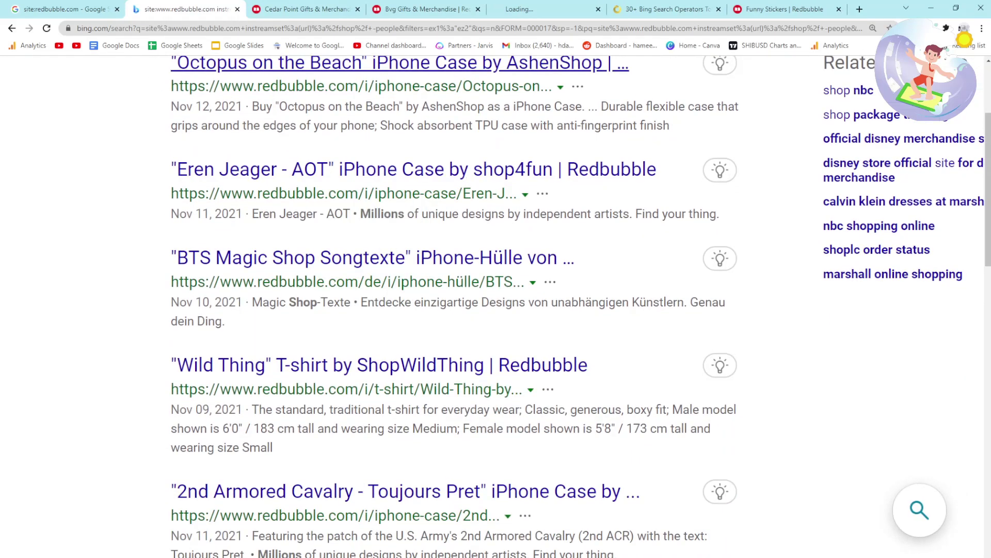
pyautogui.moveTo(560, 7); pyautogui.dragTo(319, 7)
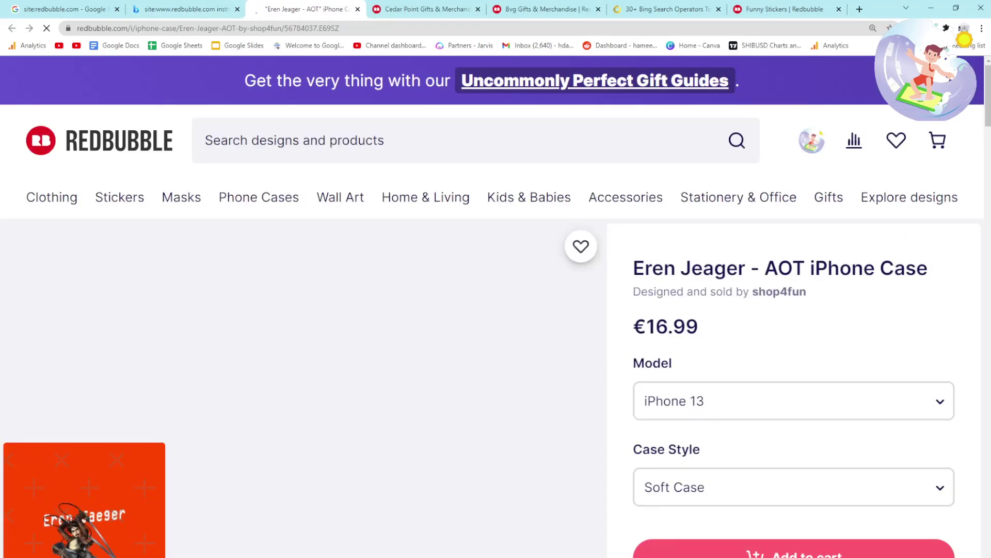
# Return to the Bing tab, look through the past-week listings, and reset the date filter to any time.
pyautogui.click(185, 9)
pyautogui.scroll(-8, 465, 310)
pyautogui.scroll(-10, 465, 310)
pyautogui.scroll(18, 464, 310)
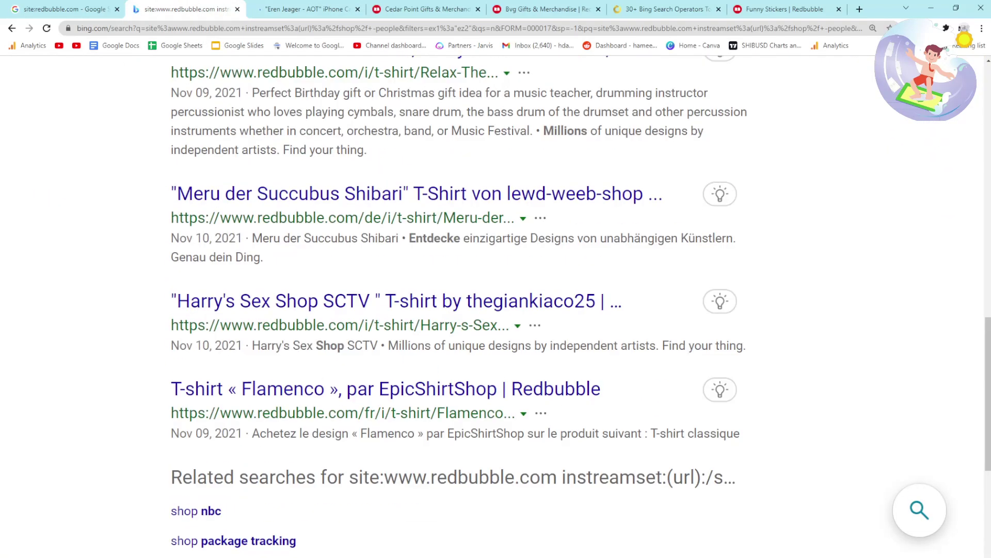
pyautogui.scroll(3, 464, 310)
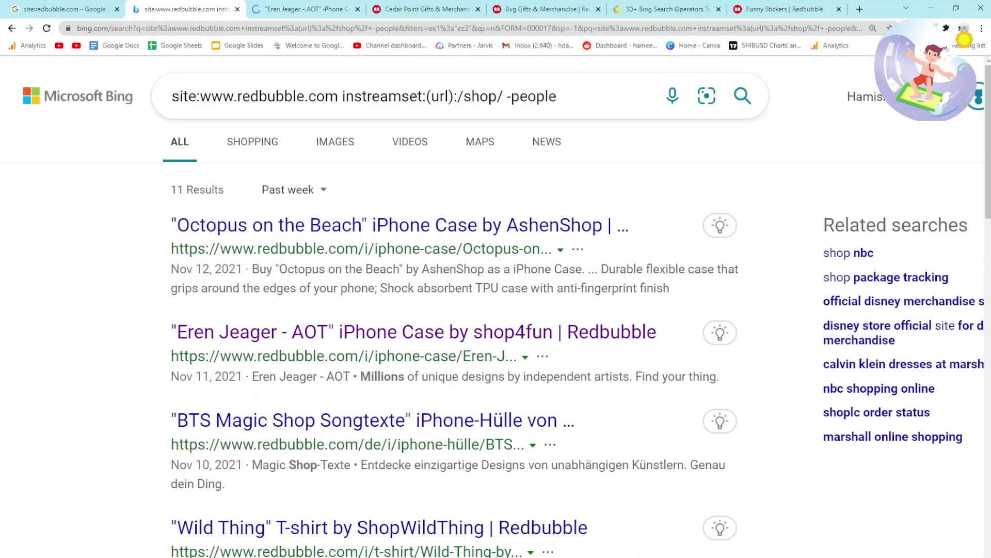
pyautogui.click(295, 189)
pyautogui.click(270, 226)
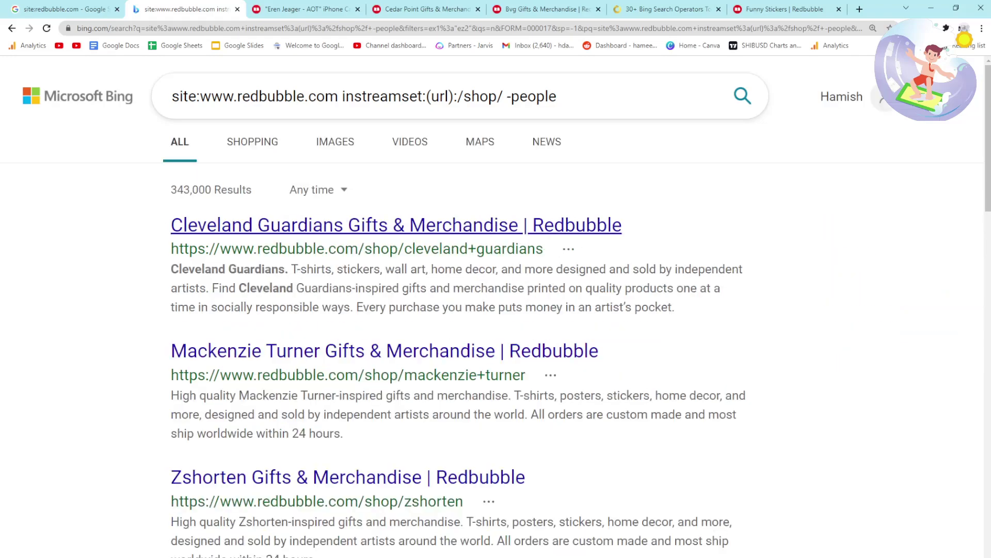
# Open the F Joe Biden Stickers result in a new tab directly after the Bing tab and look through its designs.
pyautogui.scroll(-14, 263, 98)
pyautogui.rightClick(262, 99)
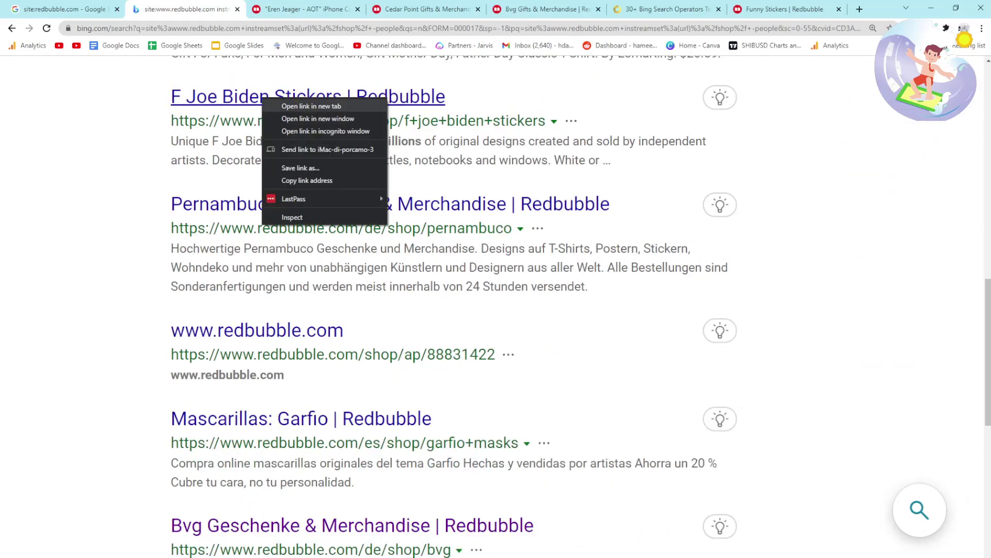
pyautogui.click(311, 106)
pyautogui.moveTo(581, 8); pyautogui.dragTo(266, 9)
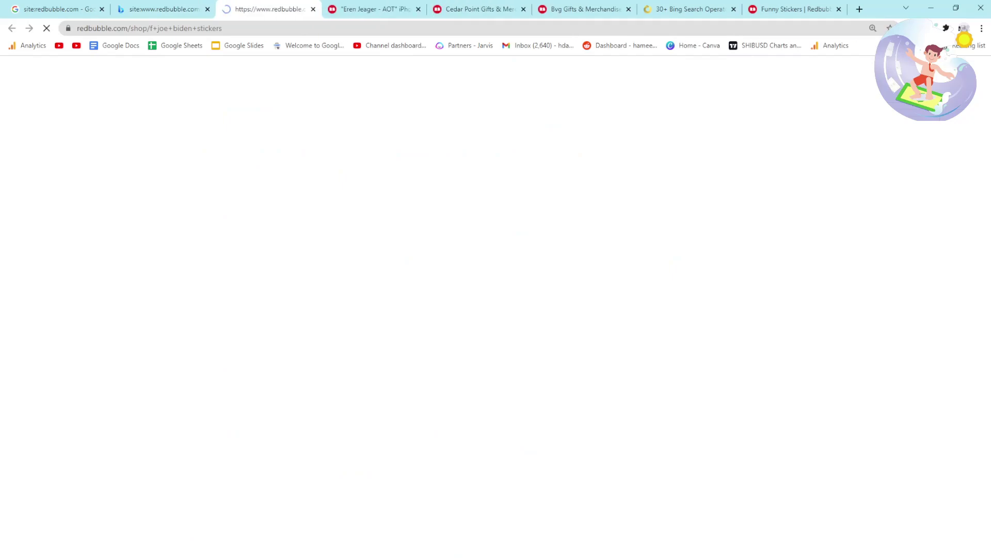
pyautogui.scroll(-13, 496, 310)
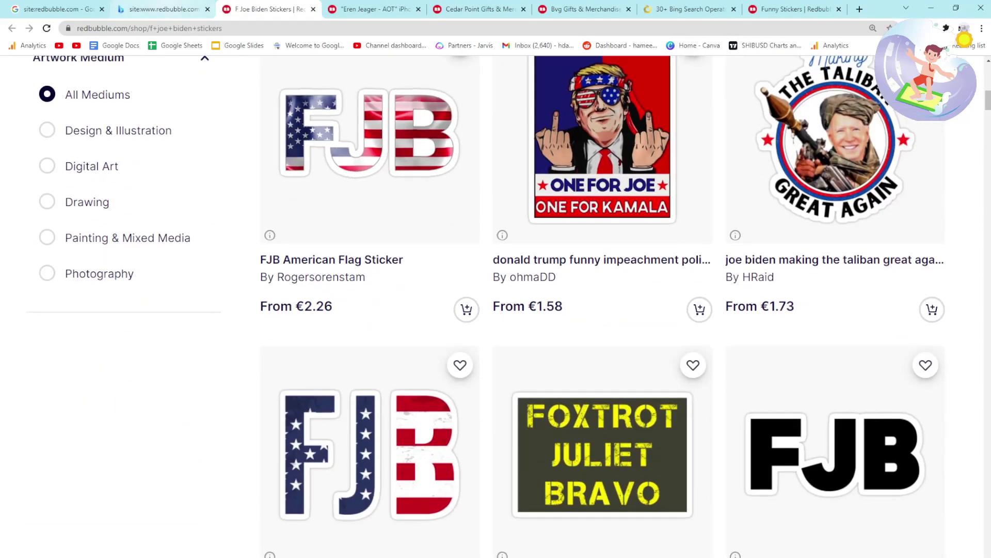
# Return to the Bing tab, look through the shop listings on results page 2, and continue to page 3.
pyautogui.click(162, 9)
pyautogui.scroll(-6, 496, 310)
pyautogui.scroll(-2, 495, 310)
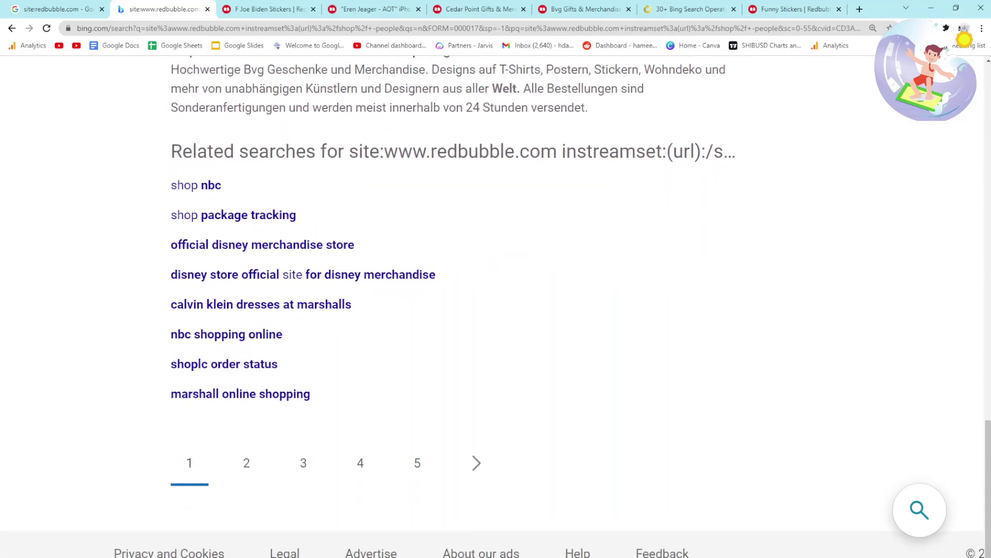
pyautogui.click(246, 463)
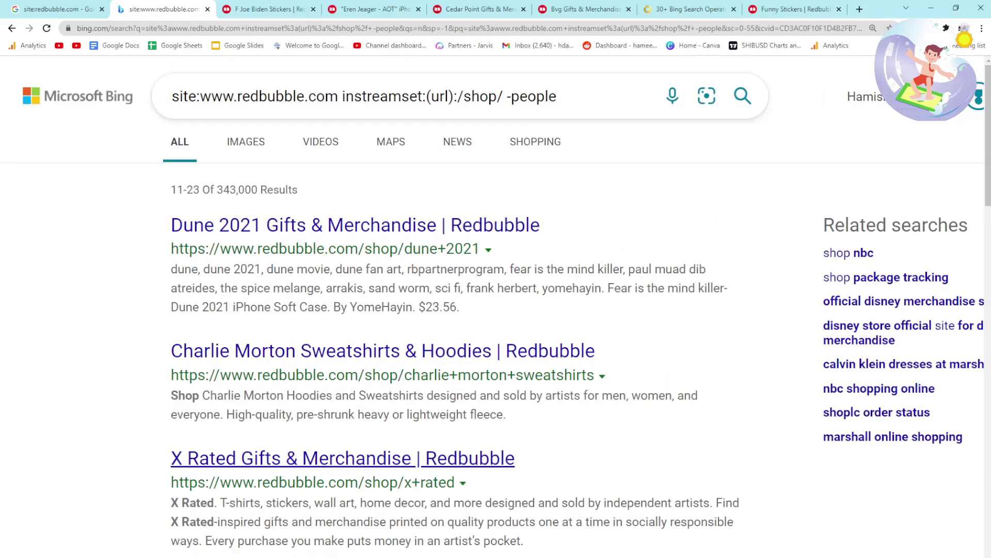
pyautogui.scroll(-12, 496, 310)
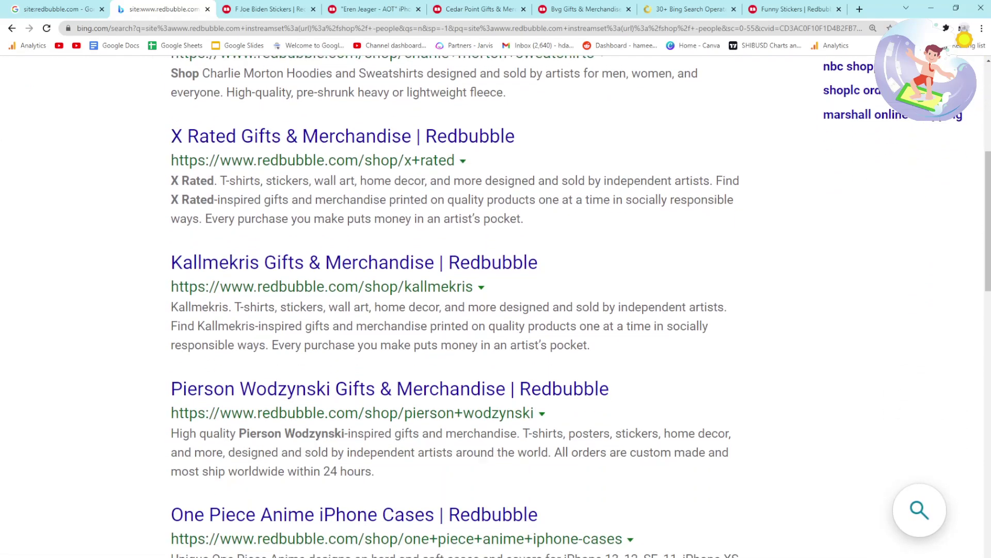
pyautogui.scroll(-8, 496, 310)
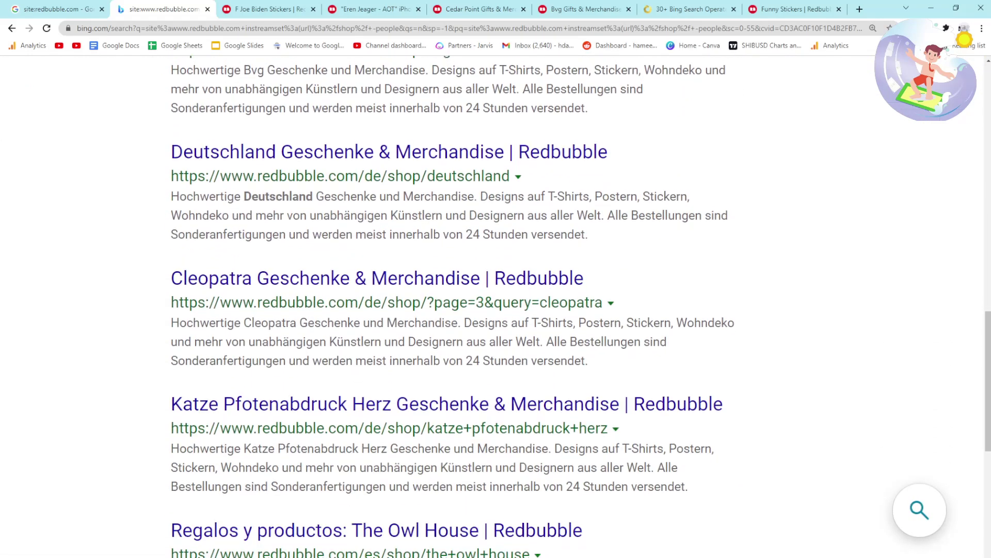
pyautogui.scroll(-6, 496, 309)
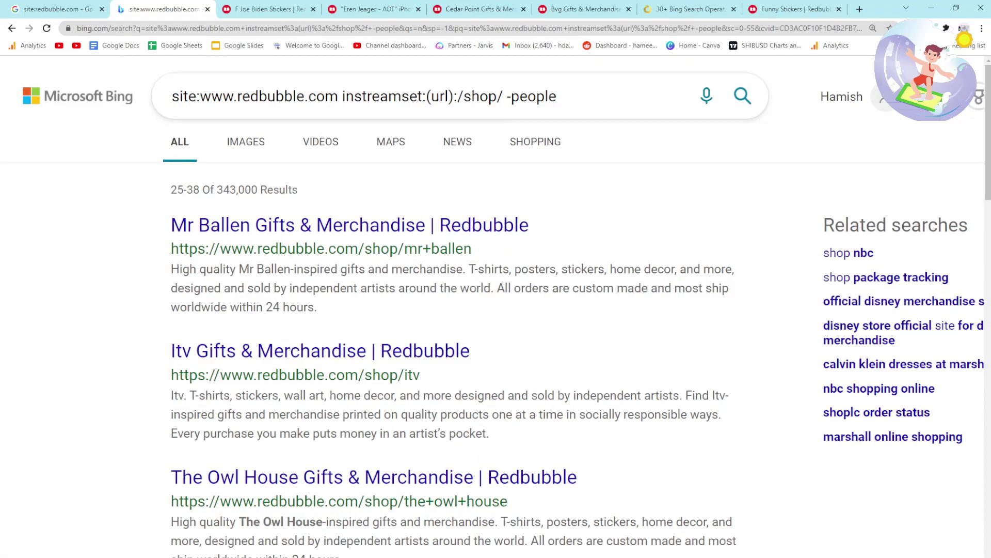
# Open the Friday Night Funkin result from page 3 in a new tab and place it directly after the Bing tab.
pyautogui.scroll(-8, 496, 310)
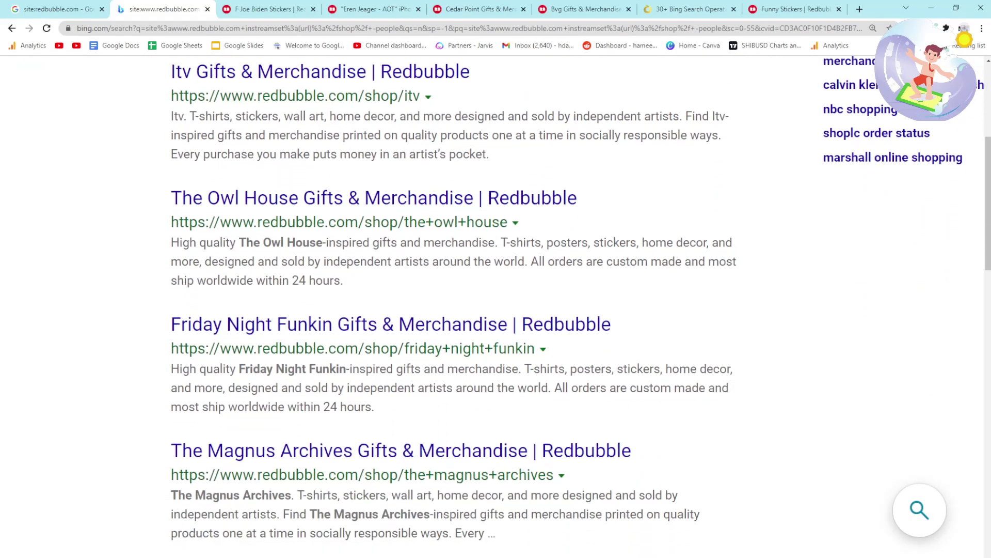
pyautogui.scroll(-1, 496, 310)
pyautogui.click(258, 180)
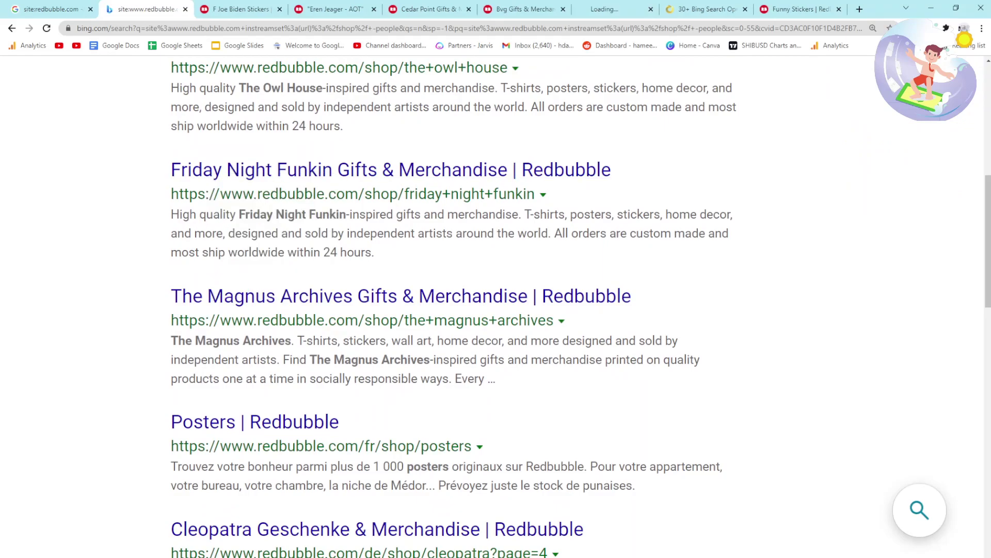
pyautogui.click(238, 9)
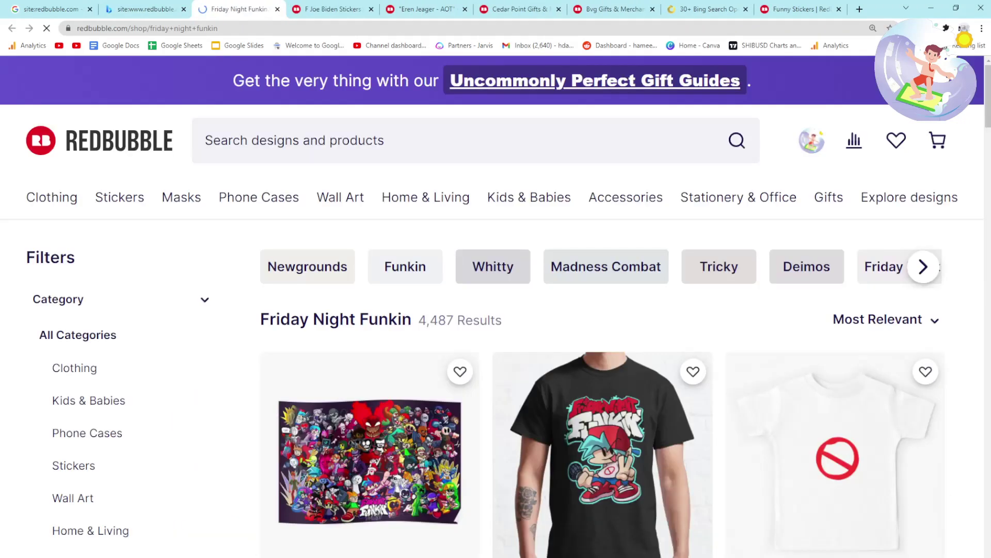
# From results page 3, open Funny White Lies T-Shirts in a new tab directly after the Bing tab and look at its designs.
pyautogui.hotkey('ctrl', 'shift', 'Tab')
pyautogui.scroll(-10, 495, 309)
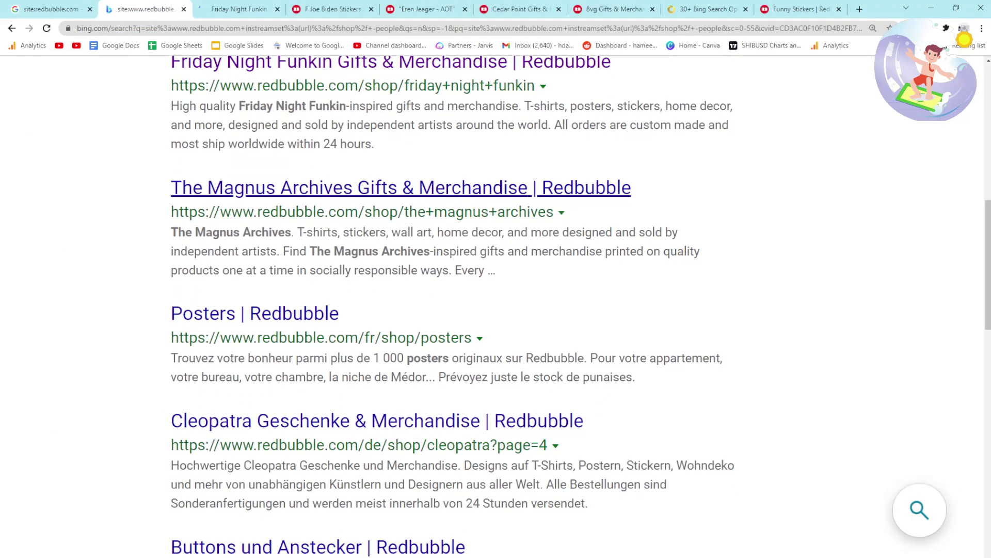
pyautogui.scroll(-7, 496, 310)
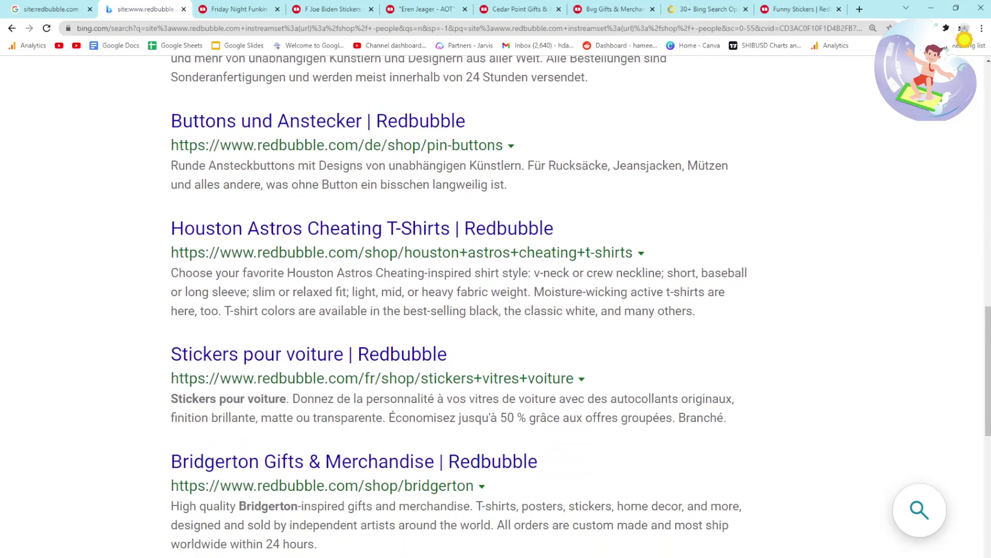
pyautogui.scroll(-3, 496, 310)
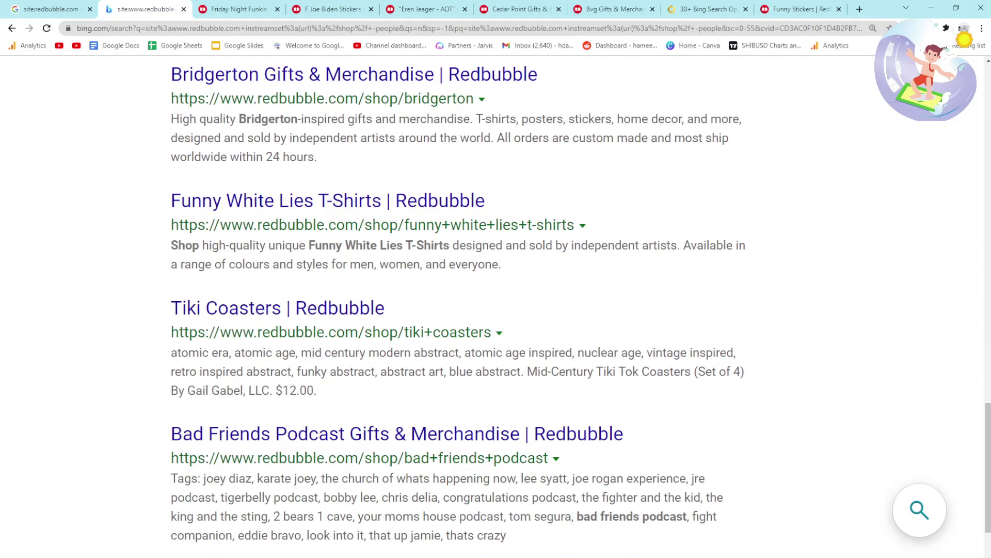
pyautogui.scroll(-1, 495, 310)
pyautogui.rightClick(188, 146)
pyautogui.click(222, 154)
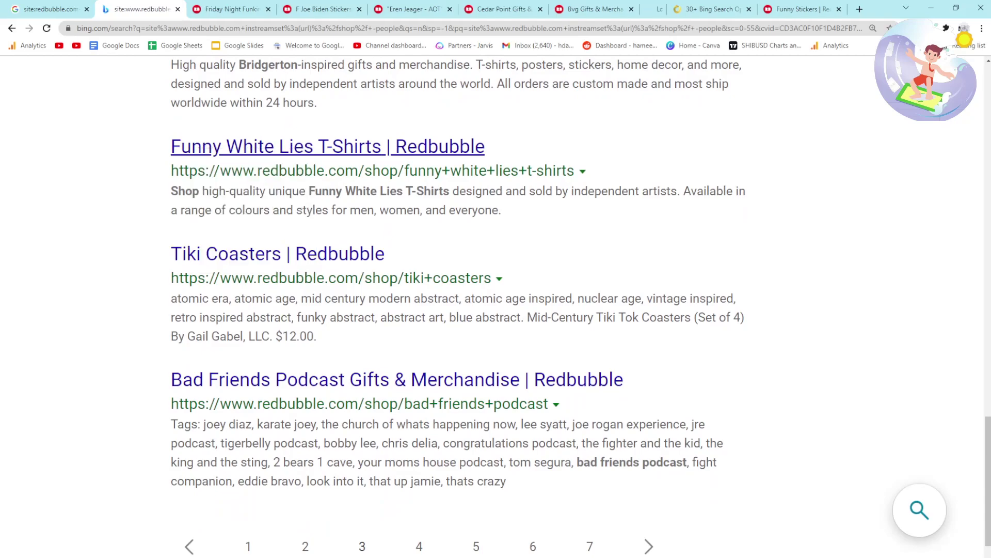
pyautogui.moveTo(630, 9); pyautogui.dragTo(235, 9)
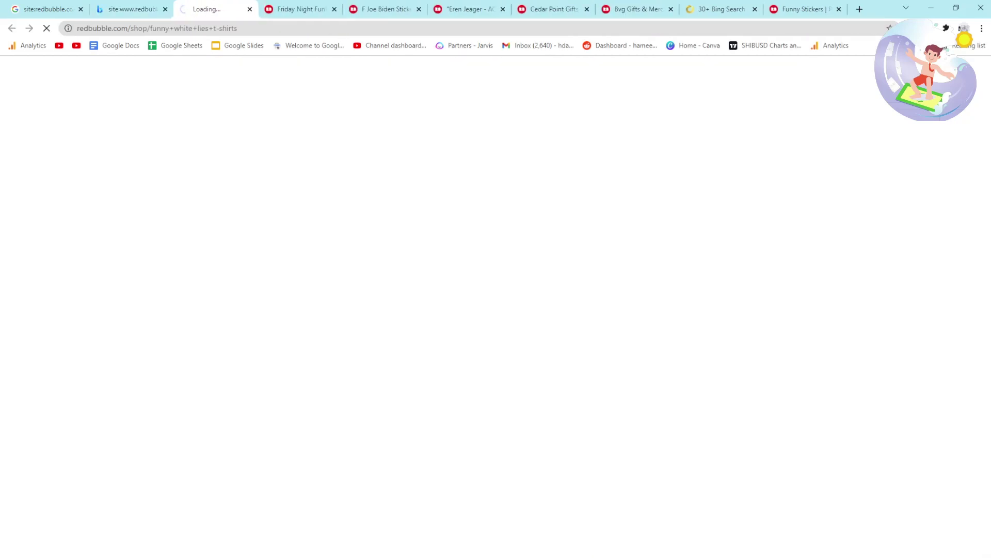
pyautogui.scroll(-2, 496, 310)
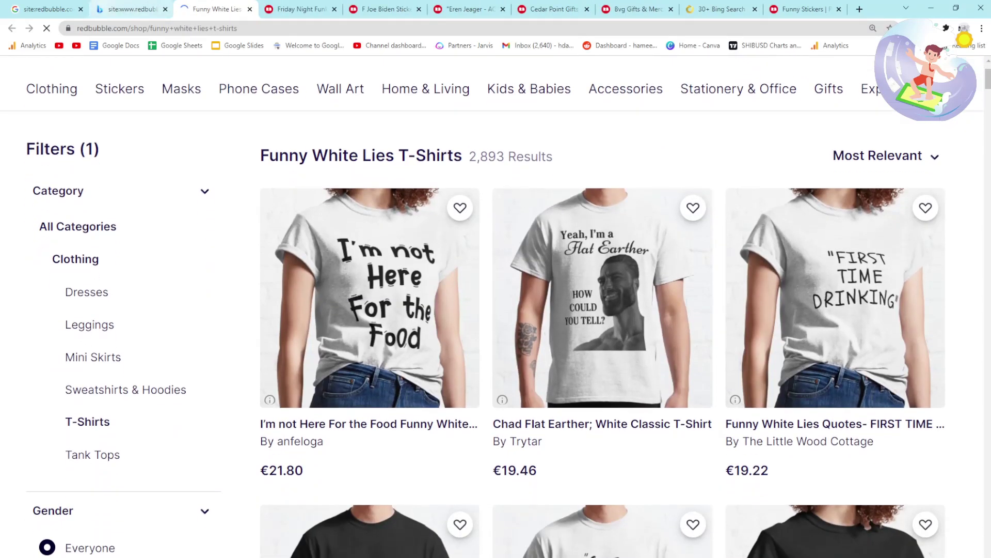
# Return to the Bing tab and look through the shop listings on results page 4.
pyautogui.hotkey('ctrl', 'shift', 'Tab')
pyautogui.click(419, 463)
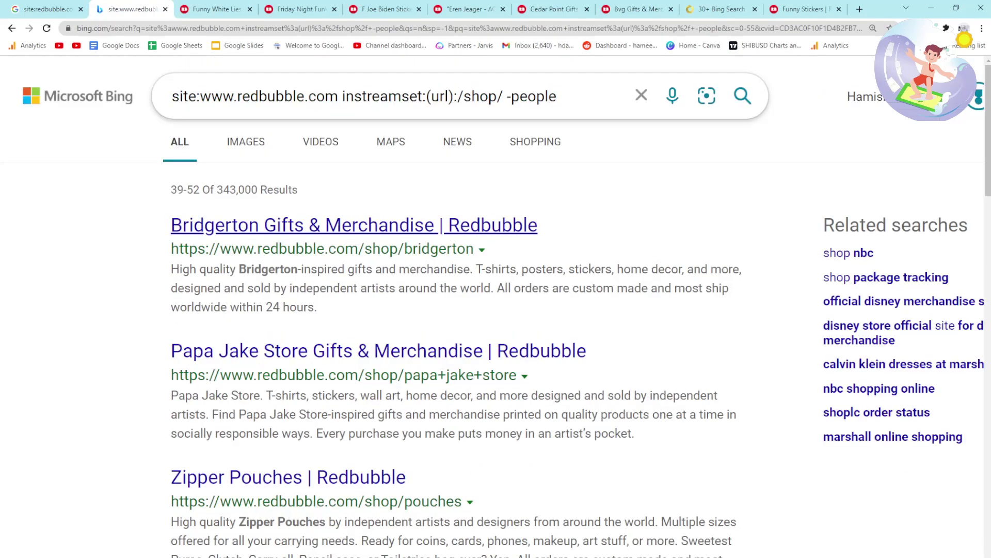
pyautogui.scroll(-10, 496, 307)
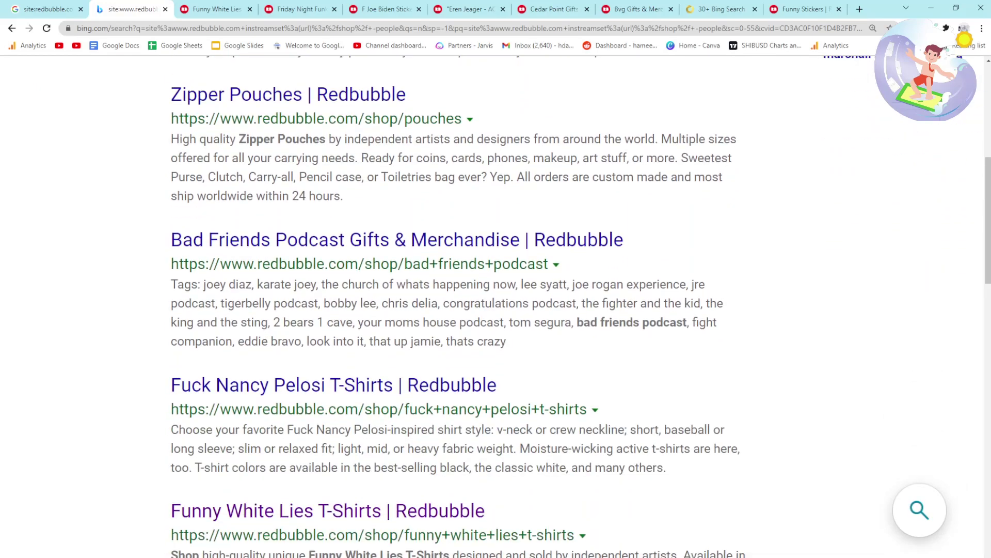
pyautogui.scroll(-15, 496, 307)
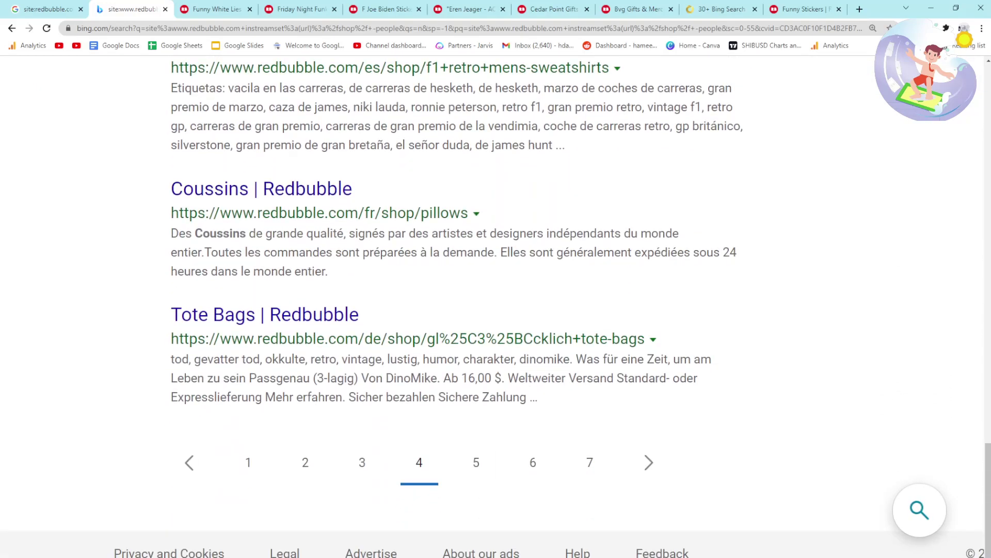
# On results page 5, open the Jigsaw Puzzles result in a new tab and place that tab directly after the Bing tab.
pyautogui.click(476, 463)
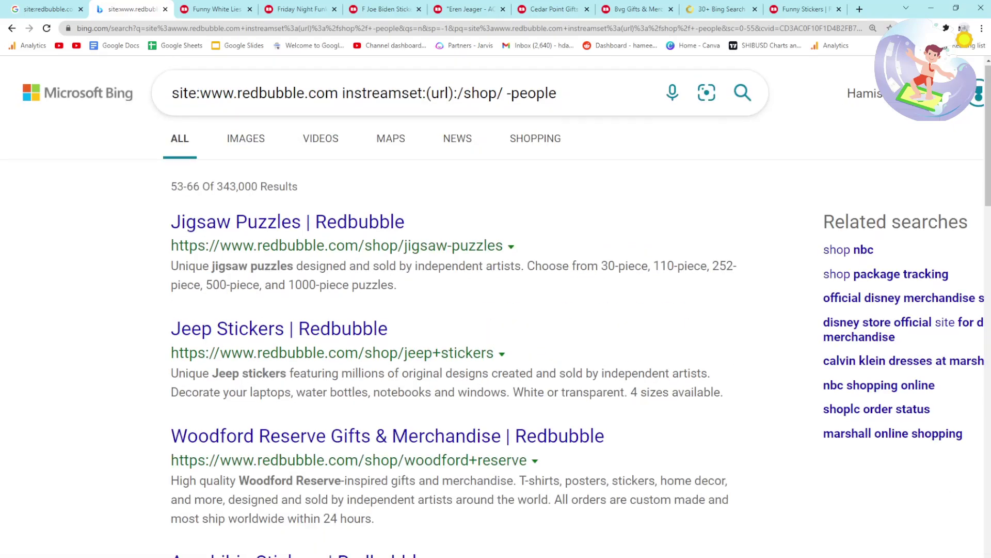
pyautogui.scroll(-2, 496, 307)
pyautogui.scroll(-1, 232, 63)
pyautogui.rightClick(232, 62)
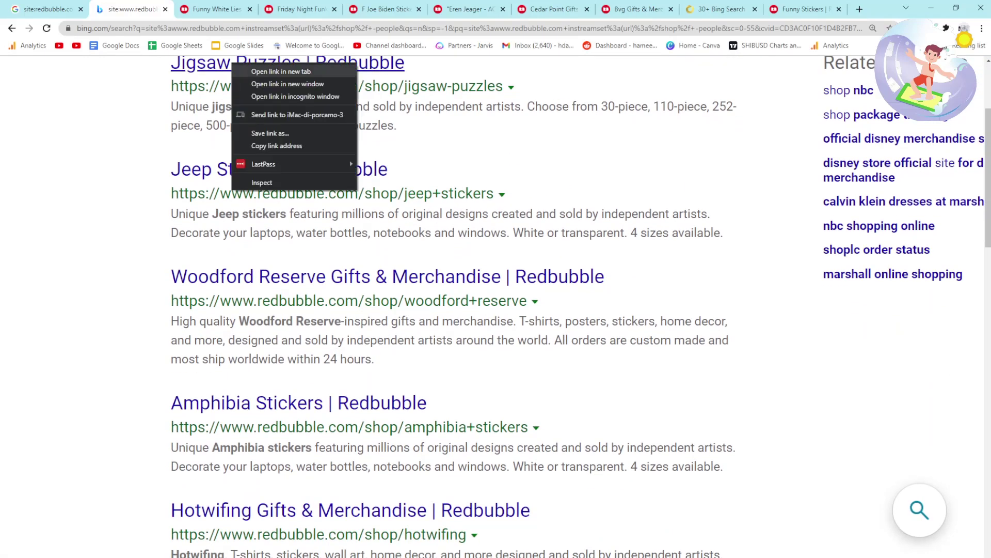
pyautogui.click(279, 71)
pyautogui.scroll(3, 279, 70)
pyautogui.moveTo(651, 9); pyautogui.dragTo(212, 9)
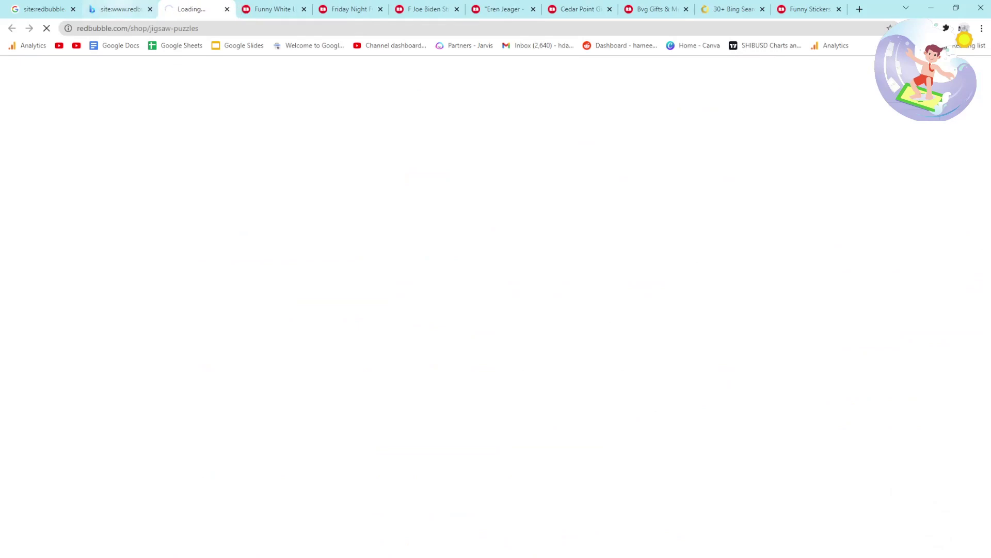
# Return to the Bing tab, append intitle:jigsaw puzzle to the query, and rerun the search.
pyautogui.hotkey('ctrl', 'shift', 'Tab')
pyautogui.write('intitl')
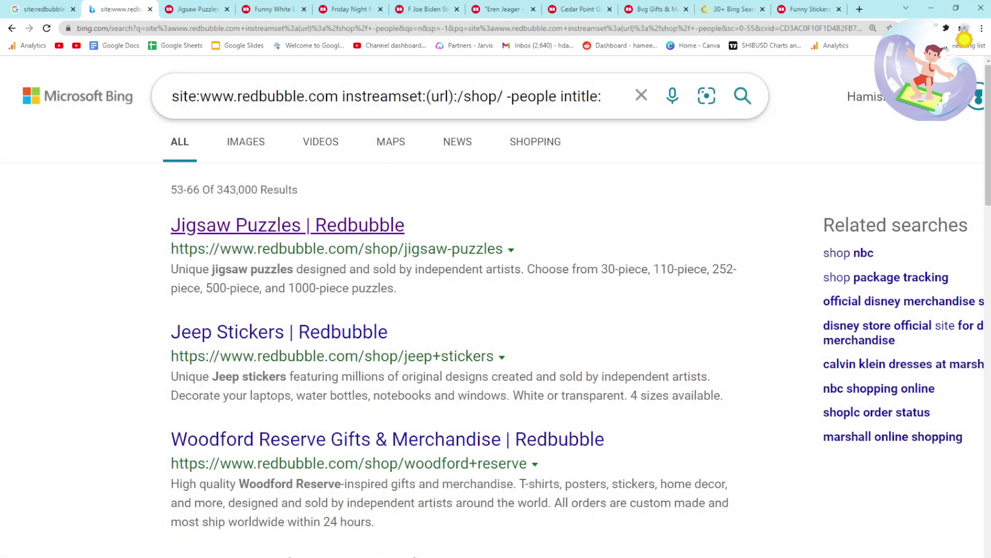
pyautogui.write('e:jigsaw puzzle')
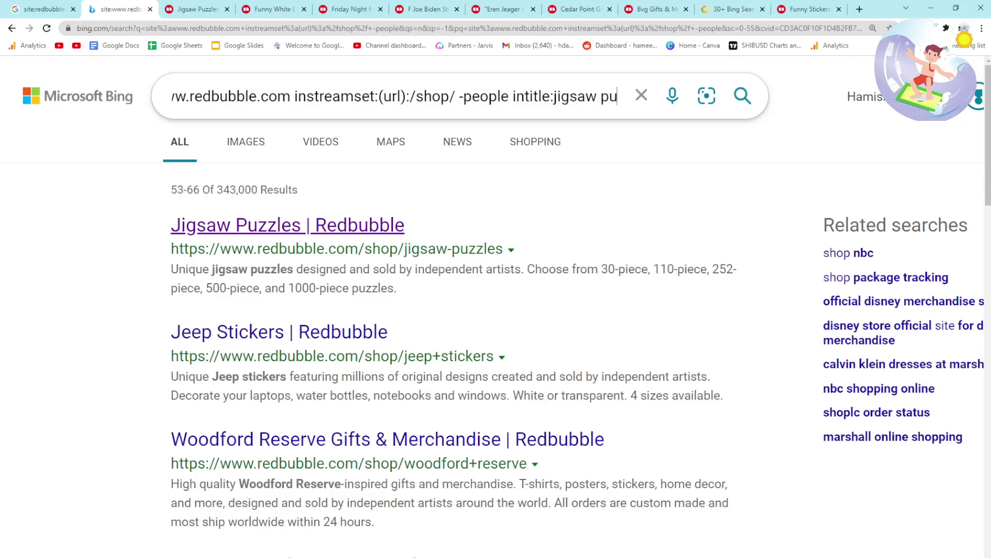
pyautogui.press('Return')
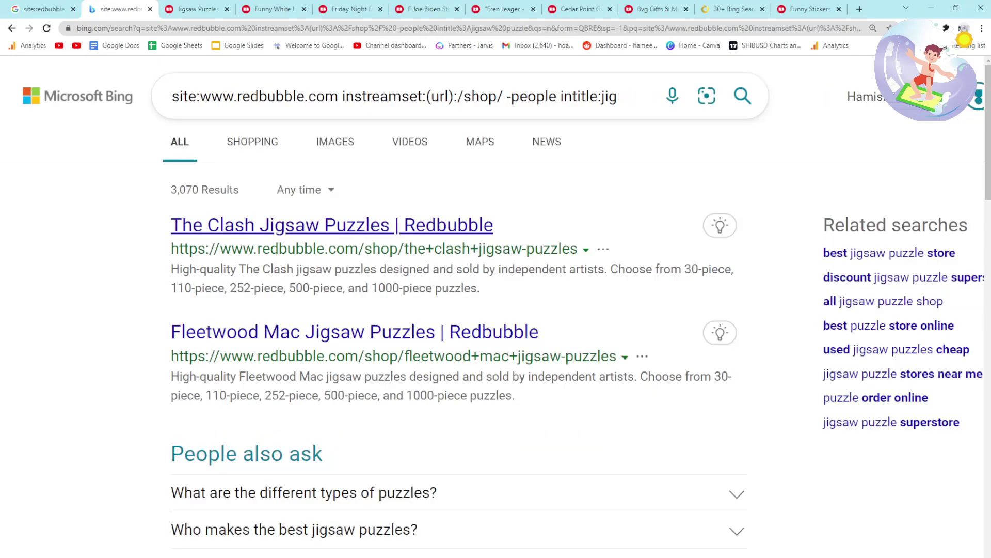
# Look through the jigsaw listings and open Finland Jigsaw Puzzles in a new tab directly after the Bing tab.
pyautogui.scroll(-2, 496, 310)
pyautogui.scroll(-8, 459, 299)
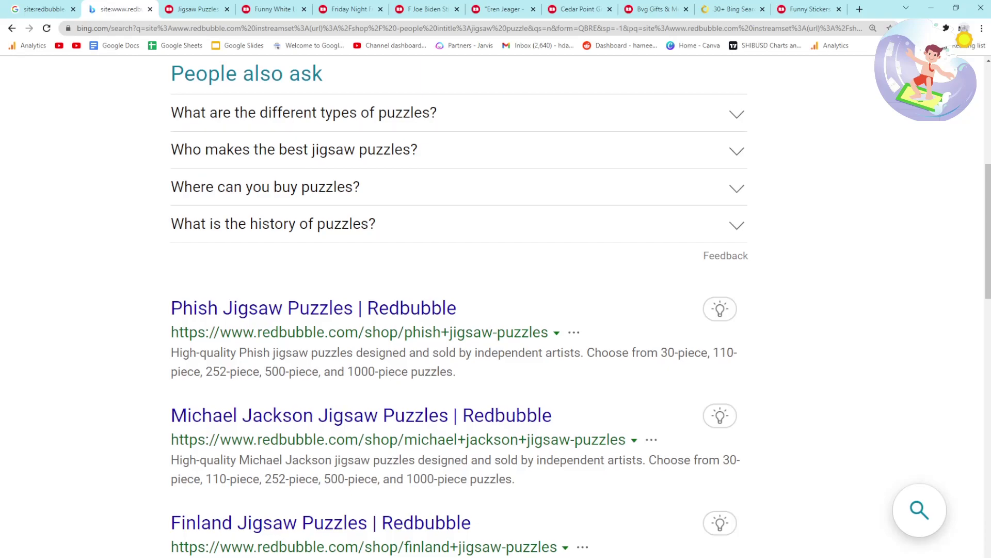
pyautogui.scroll(-6, 459, 299)
pyautogui.scroll(2, 459, 299)
pyautogui.click(320, 144)
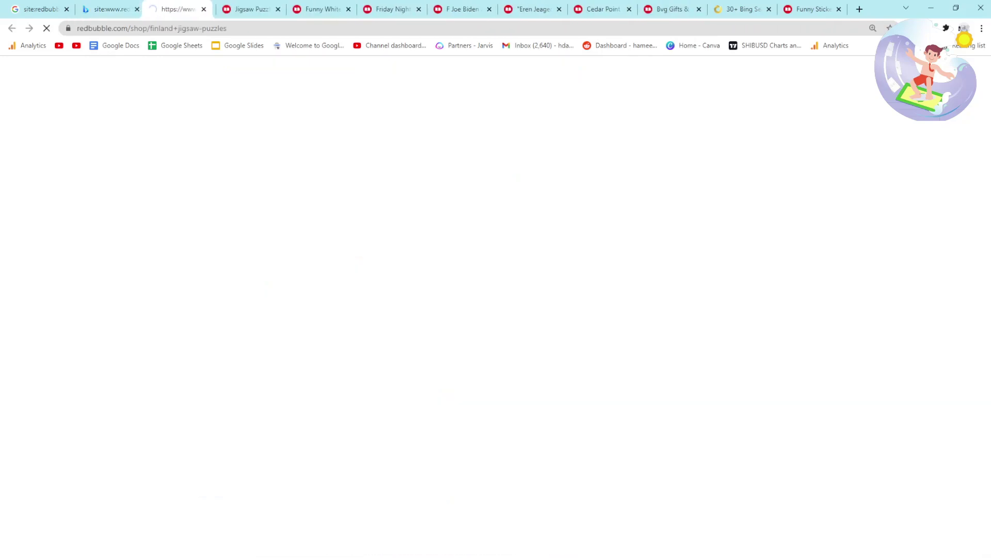
# Return to the Bing tab and look through the remaining jigsaw puzzle listings on the first results page.
pyautogui.click(108, 9)
pyautogui.scroll(-3, 460, 300)
pyautogui.scroll(-9, 455, 305)
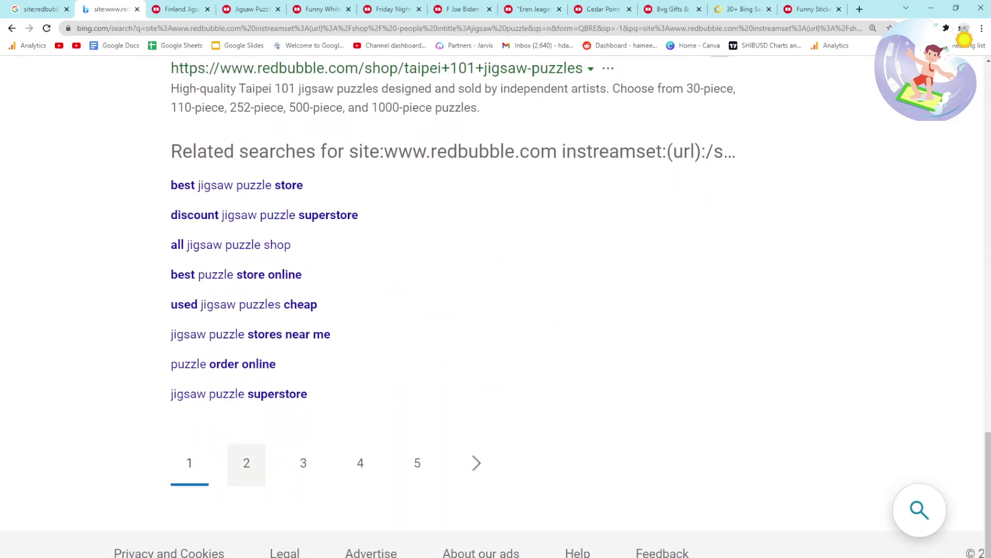